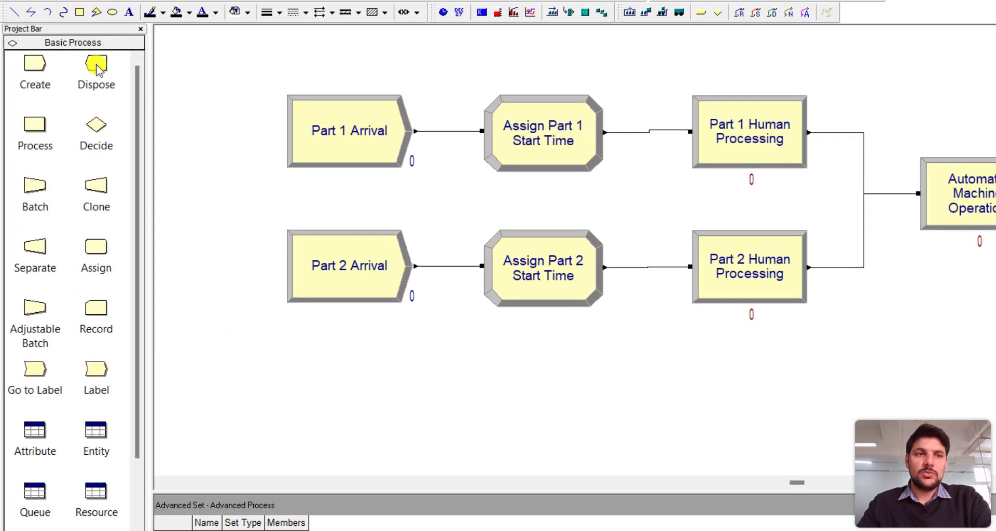
Step: Examine the Part 1 Arrival module's entity type, time between arrivals and the available distribution expressions
double_click(358, 129)
left_click(593, 258)
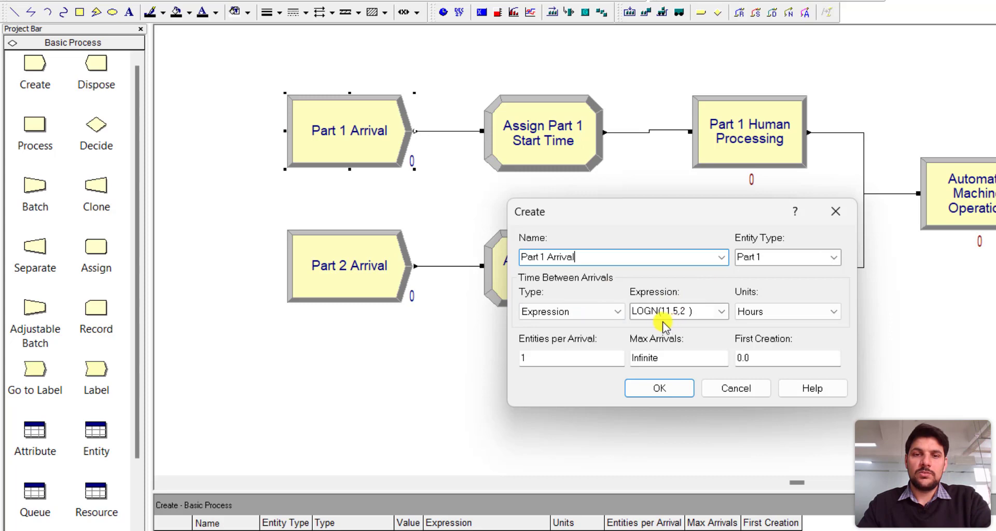
left_click(721, 311)
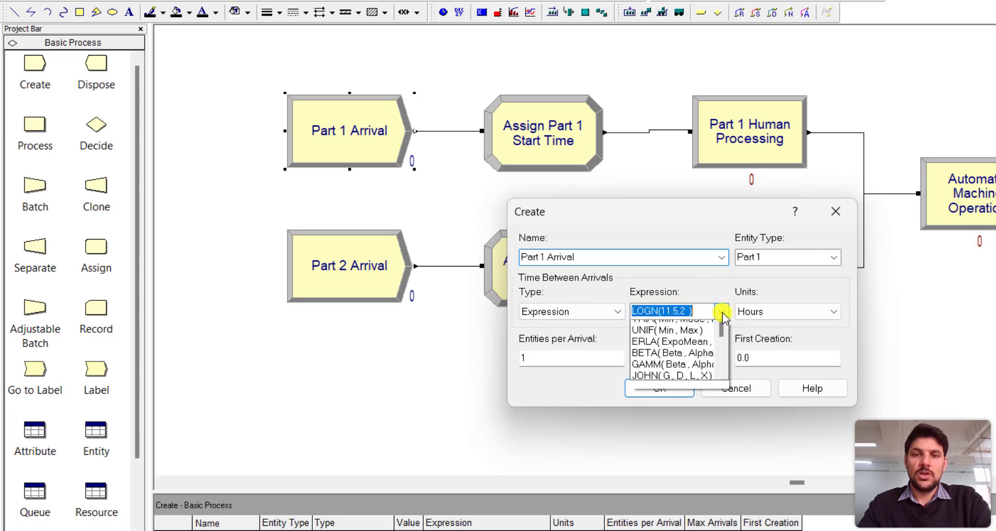
left_click(703, 312)
left_click(704, 310)
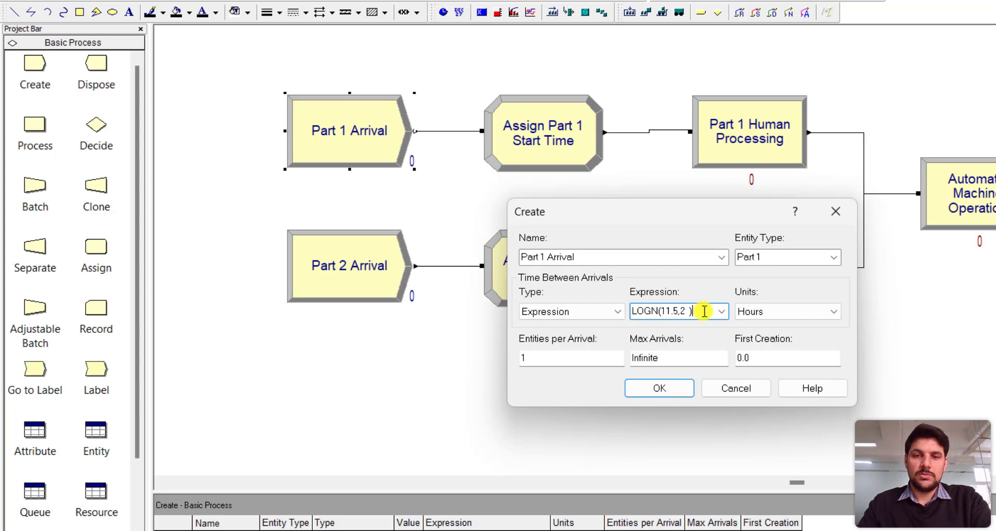
Step: Examine the Lognormal distribution's mean and standard deviation parameters in the Expression Builder for Part 1 Arrival, discarding the inserted expression
right_click(705, 312)
left_click(742, 456)
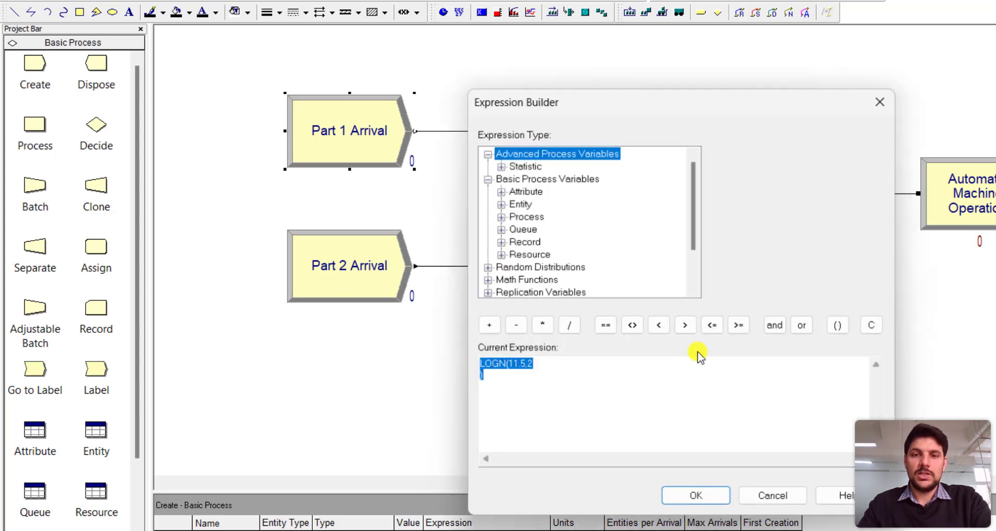
double_click(569, 268)
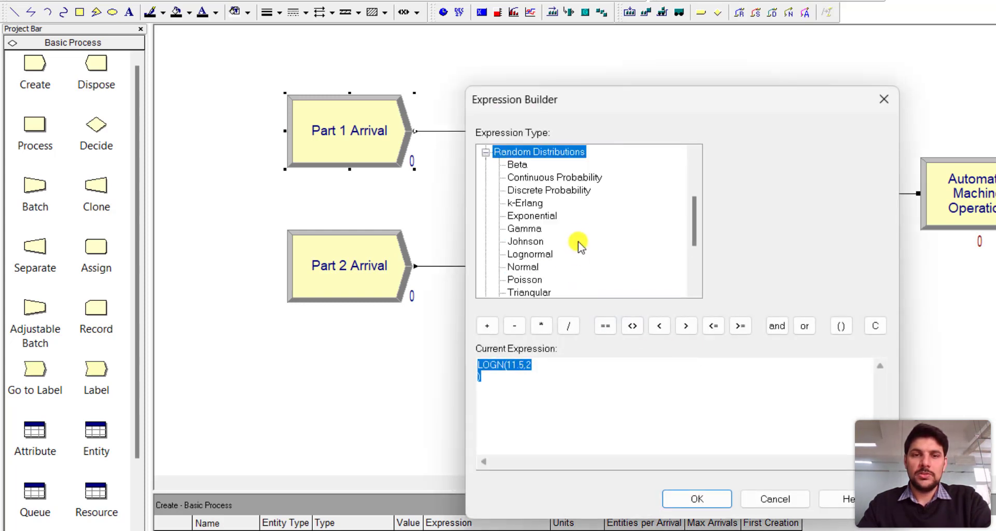
left_click(570, 374)
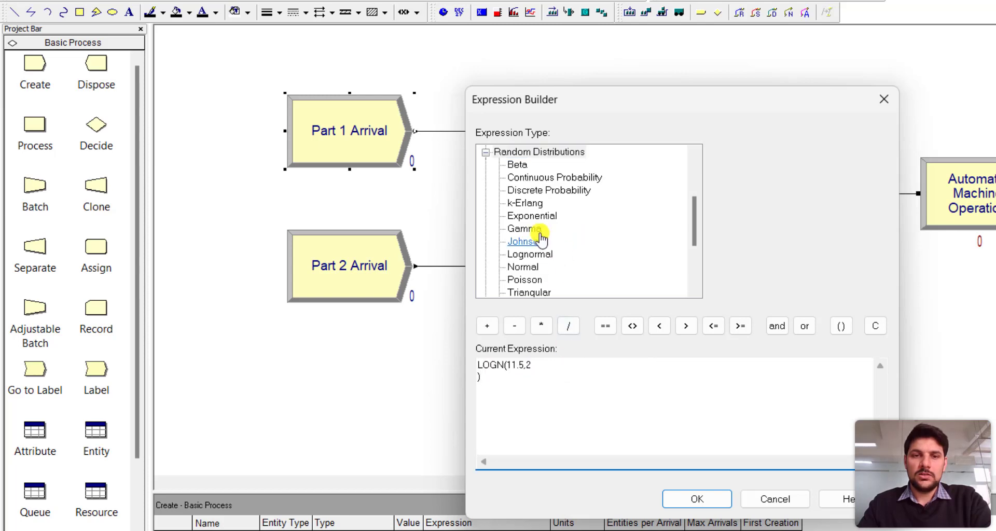
left_click(540, 253)
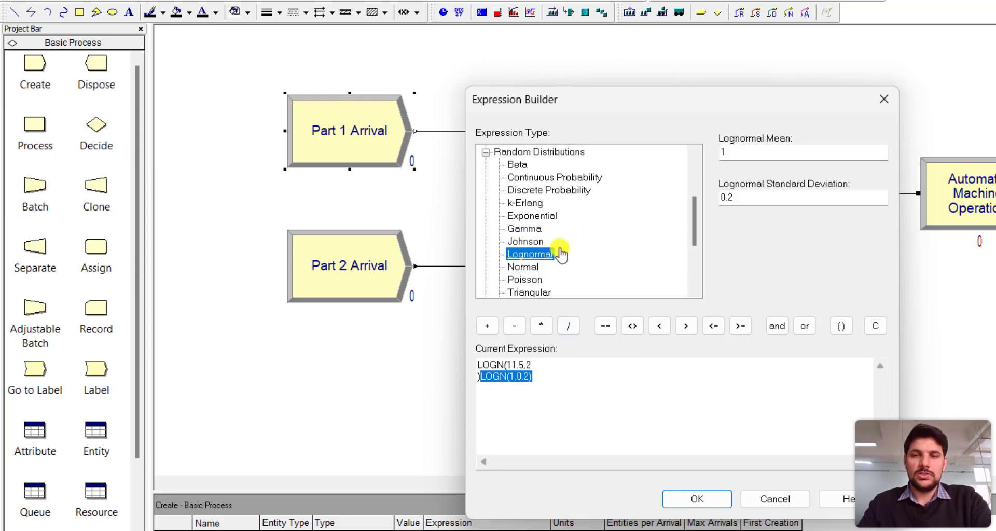
left_click(736, 152)
left_click(741, 198)
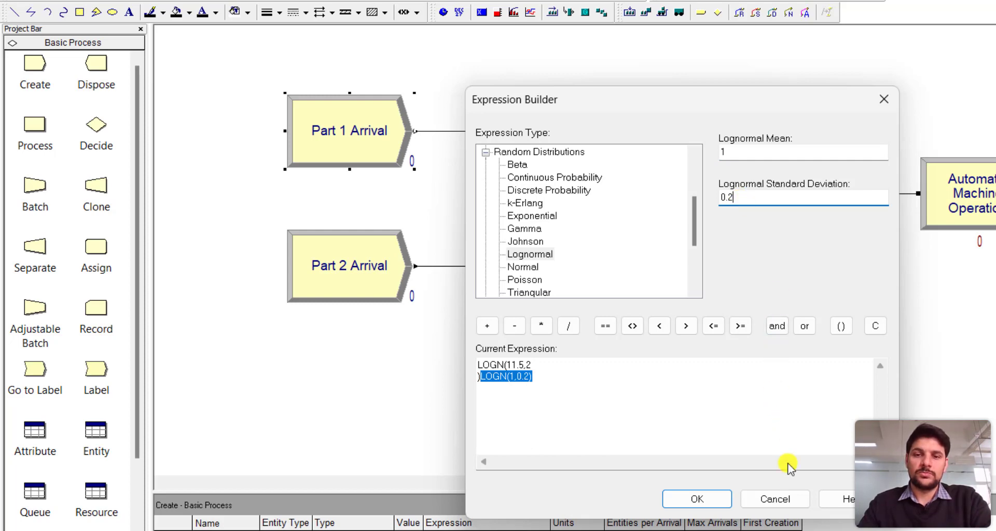
left_click(781, 500)
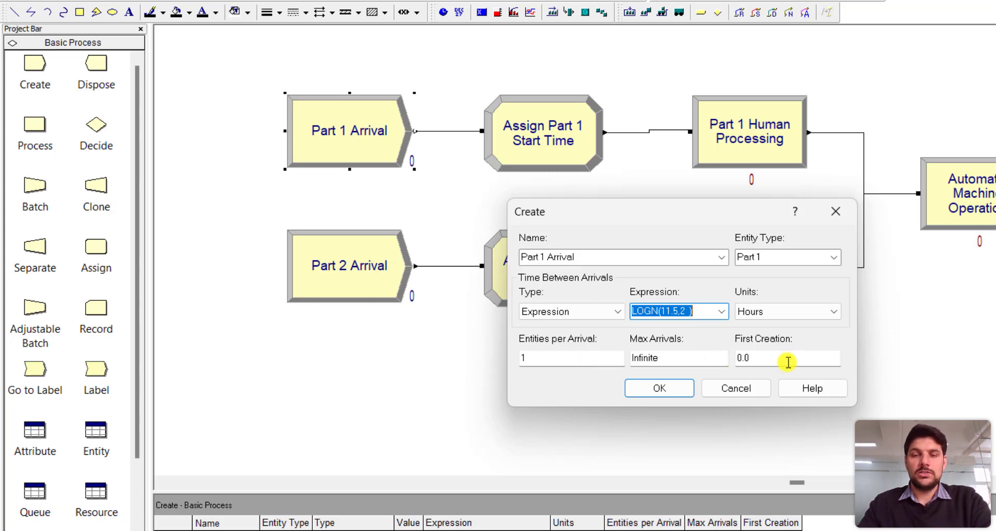
left_click(667, 395)
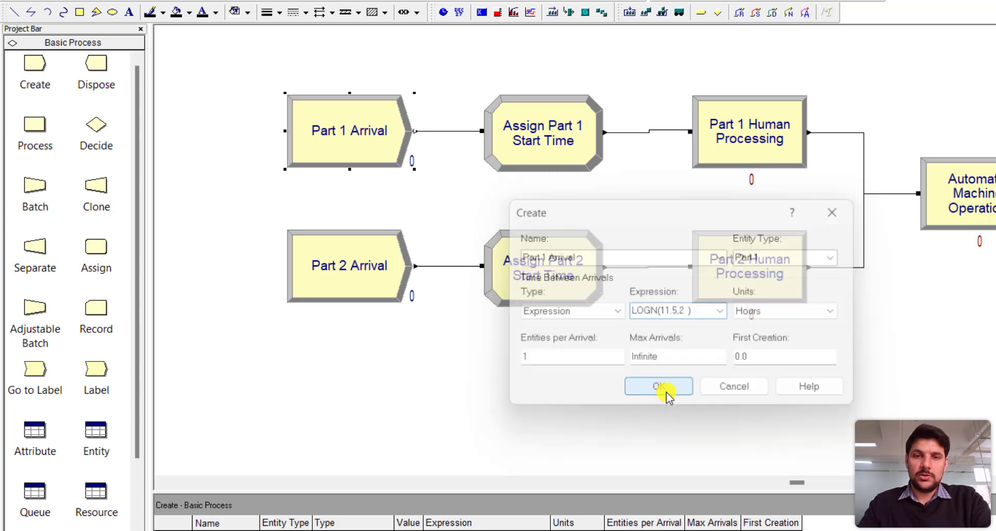
Step: Review the Part 2 Arrival module's name, entity type and time-between-arrivals settings
double_click(374, 286)
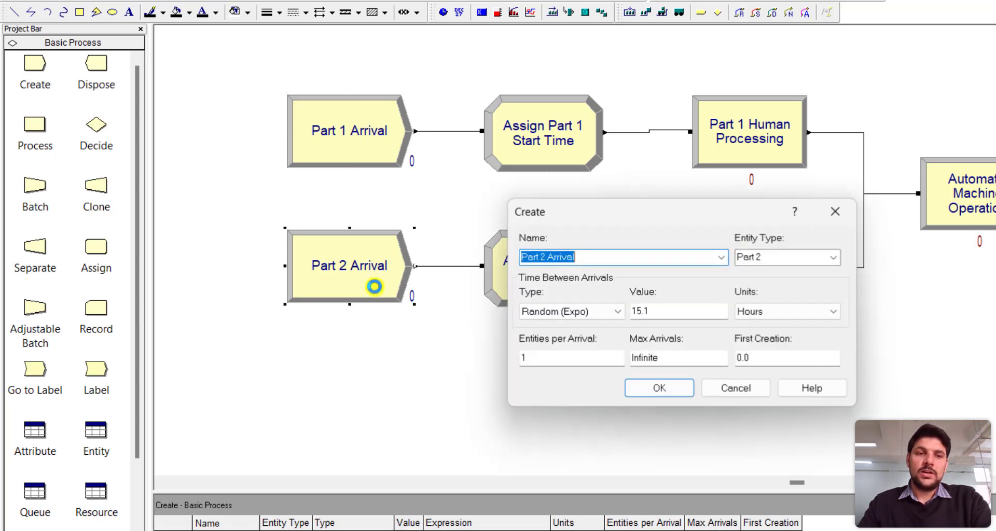
left_click(618, 255)
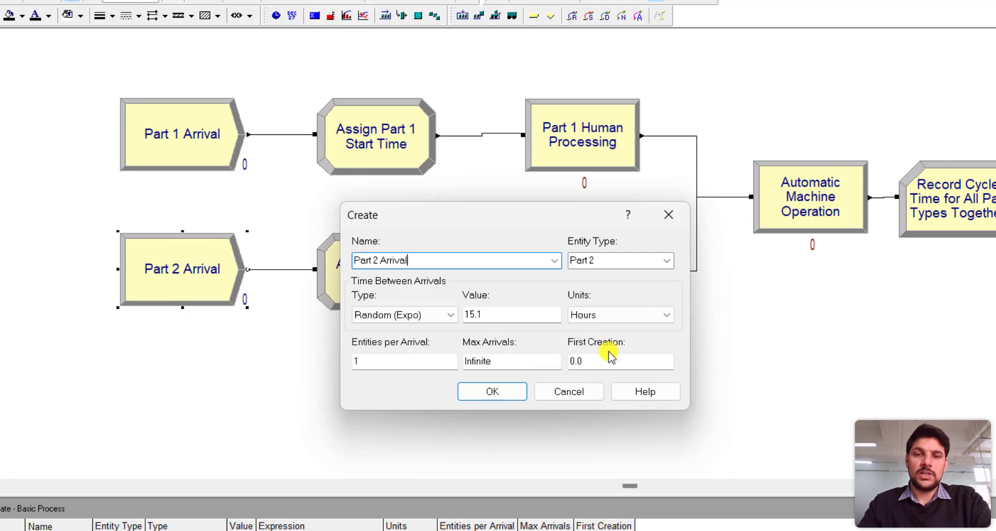
left_click(506, 392)
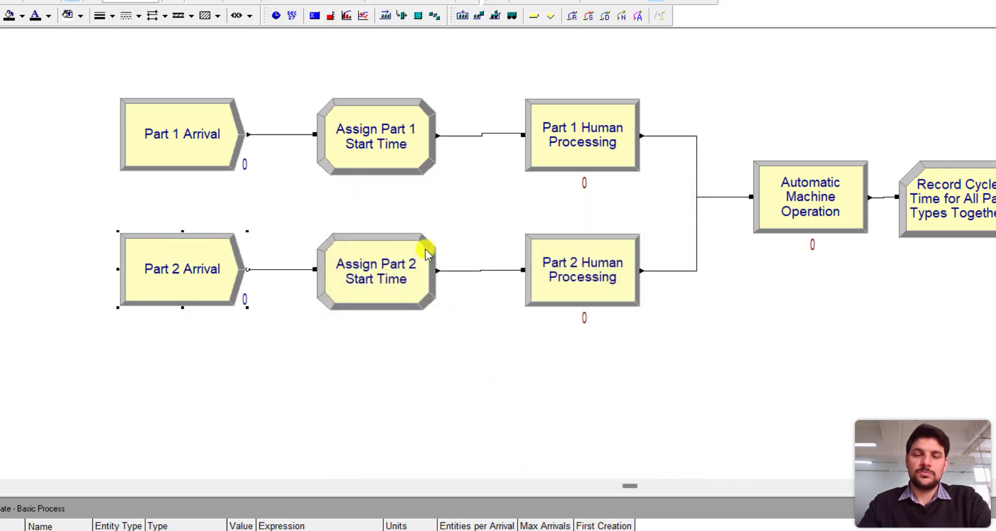
left_click(412, 224)
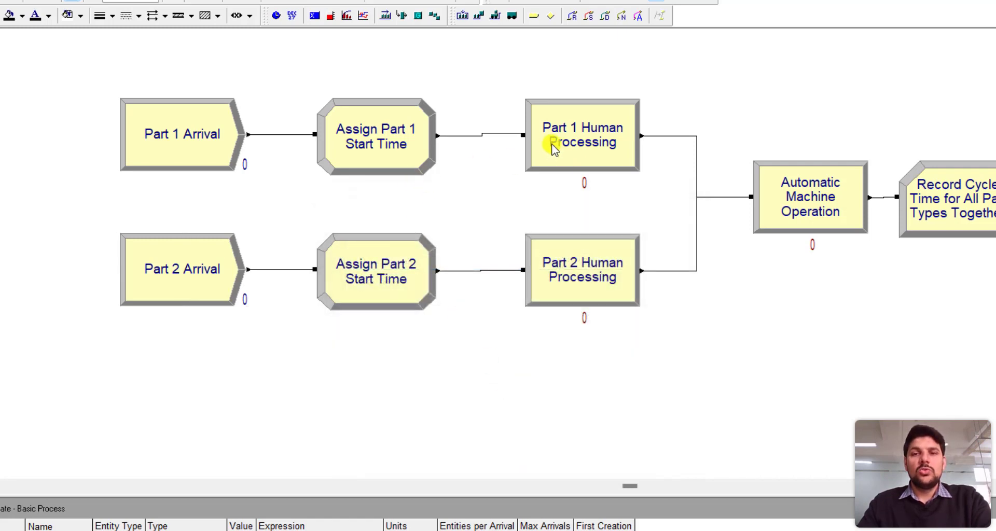
left_click_drag(520, 80, 646, 193)
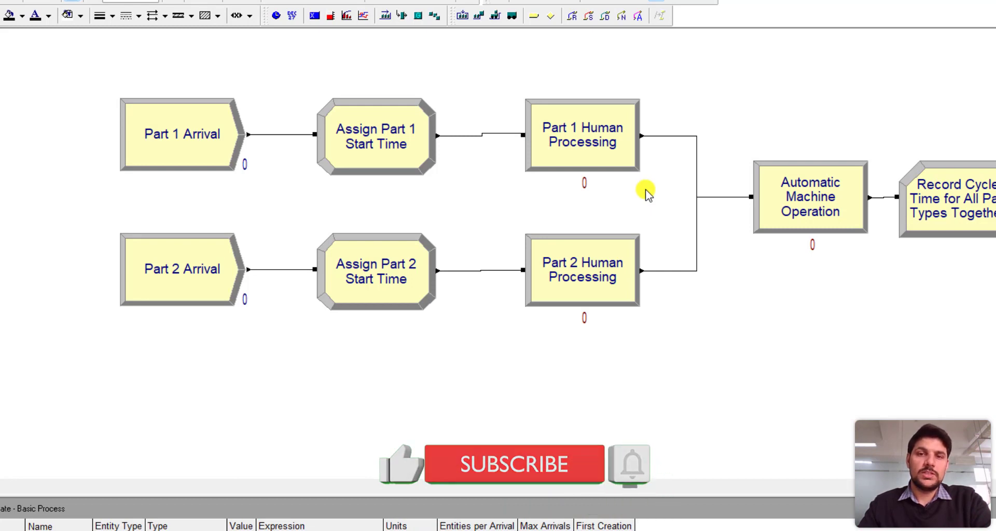
Step: Examine the attribute assignment in the Assign Part 1 Start Time module, including its type, attribute name and new value
double_click(384, 153)
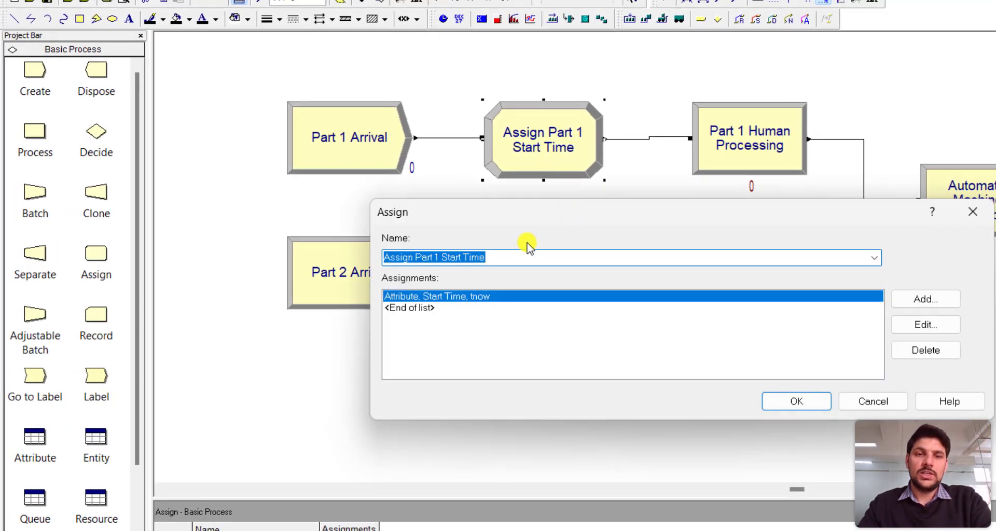
left_click(526, 255)
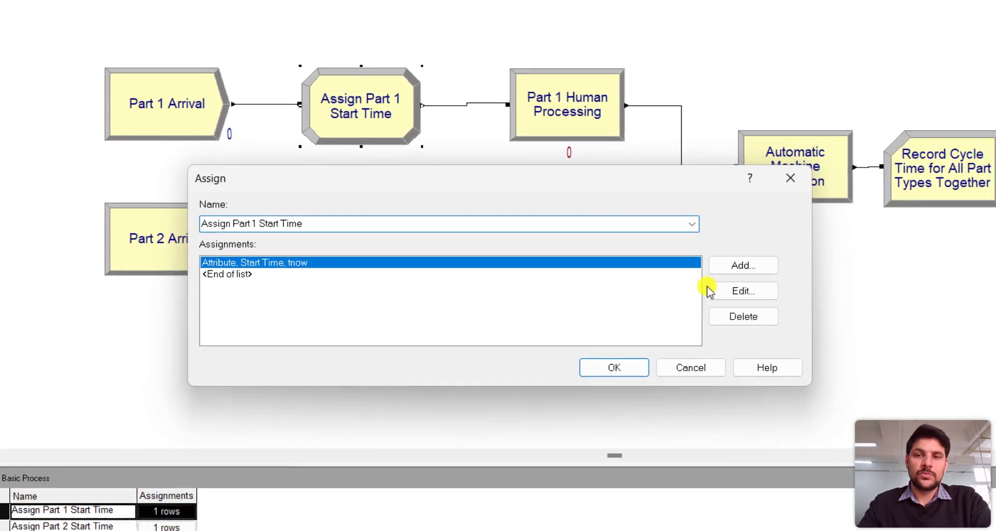
left_click(882, 320)
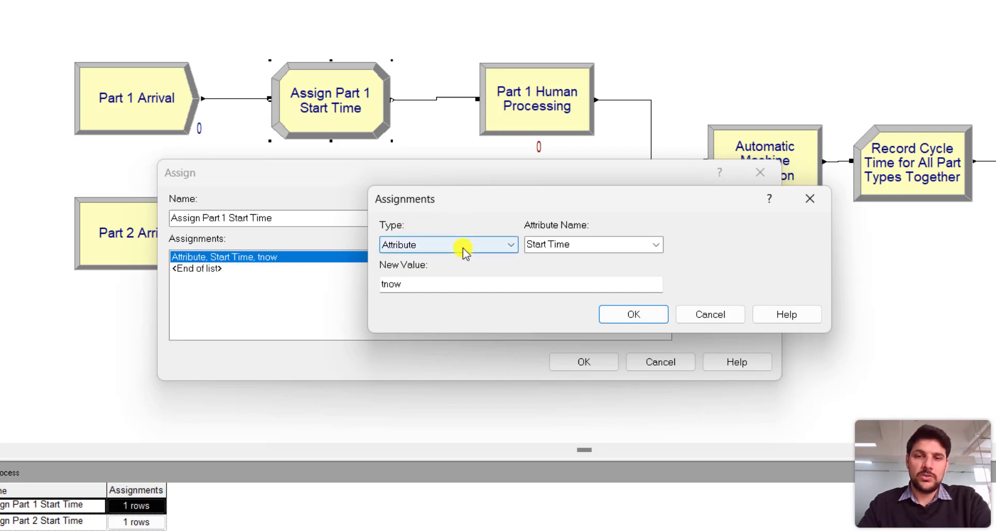
left_click(579, 247)
left_click(584, 247)
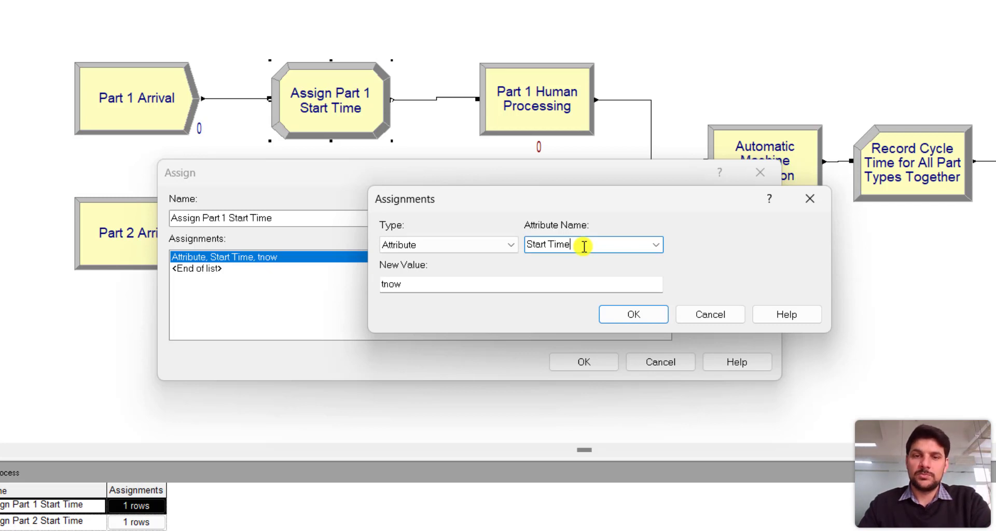
left_click(418, 284)
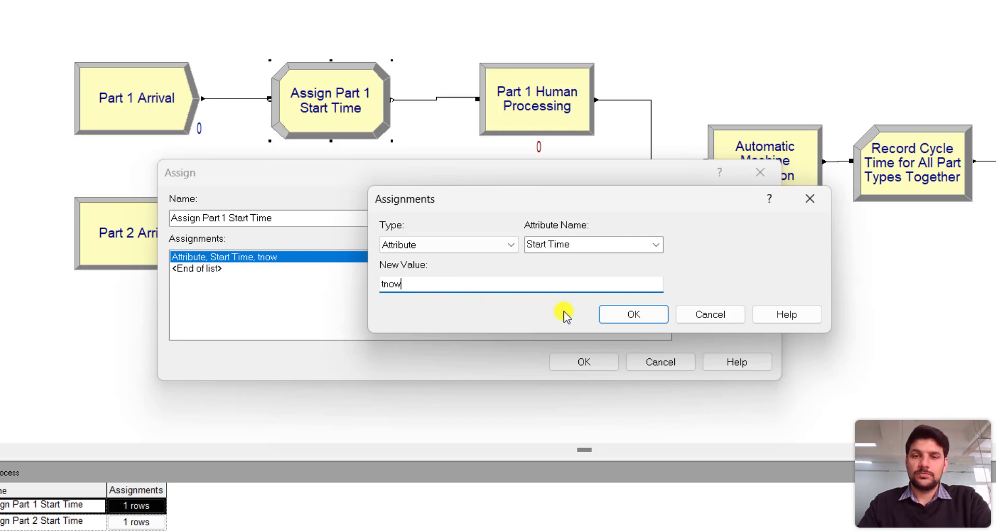
left_click(606, 316)
left_click(581, 362)
Step: Examine the attribute assignment in the Assign Part 2 Start Time module, including its attribute name and new value
double_click(349, 268)
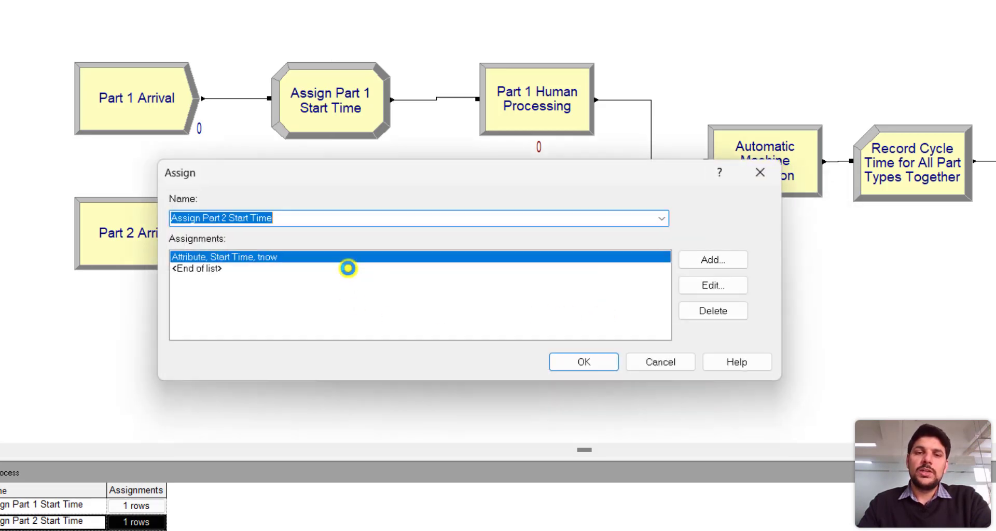
left_click(682, 286)
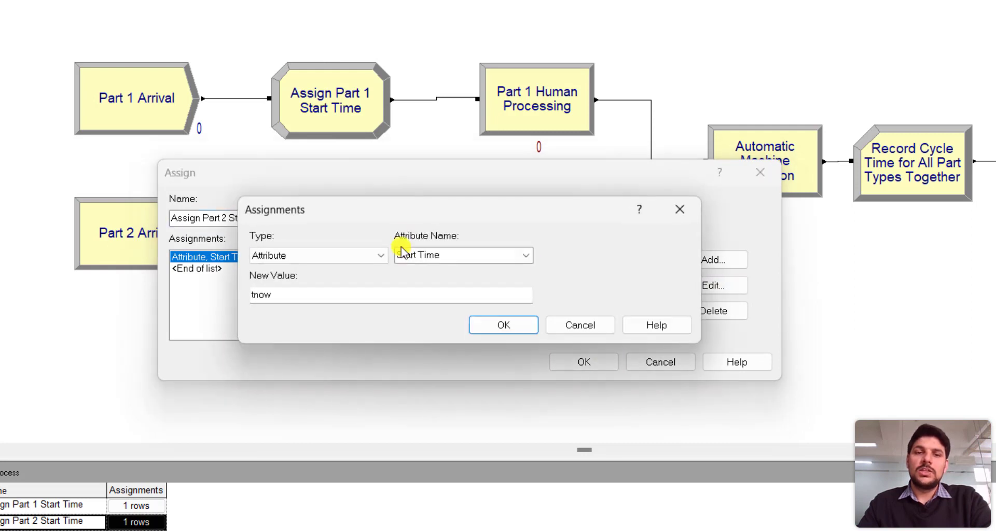
left_click_drag(379, 213, 613, 273)
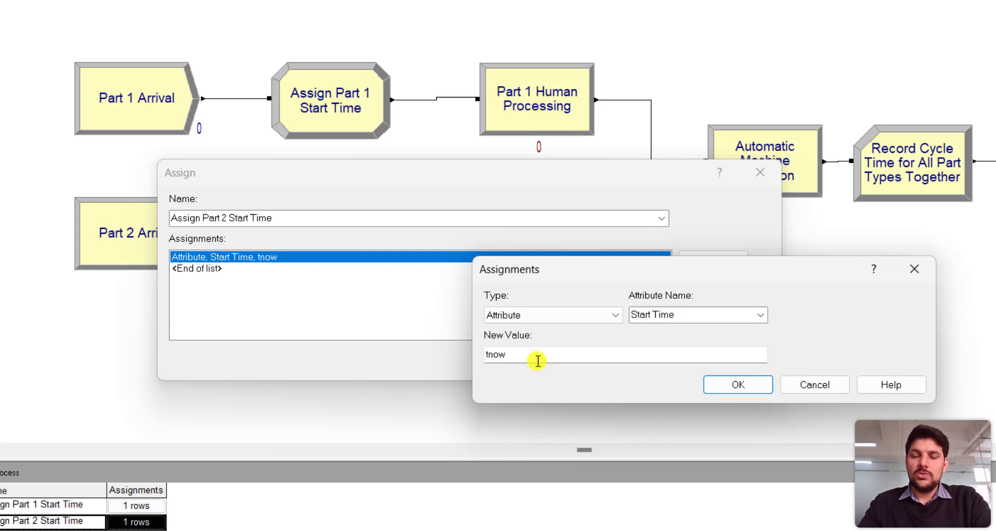
left_click(711, 384)
left_click(614, 366)
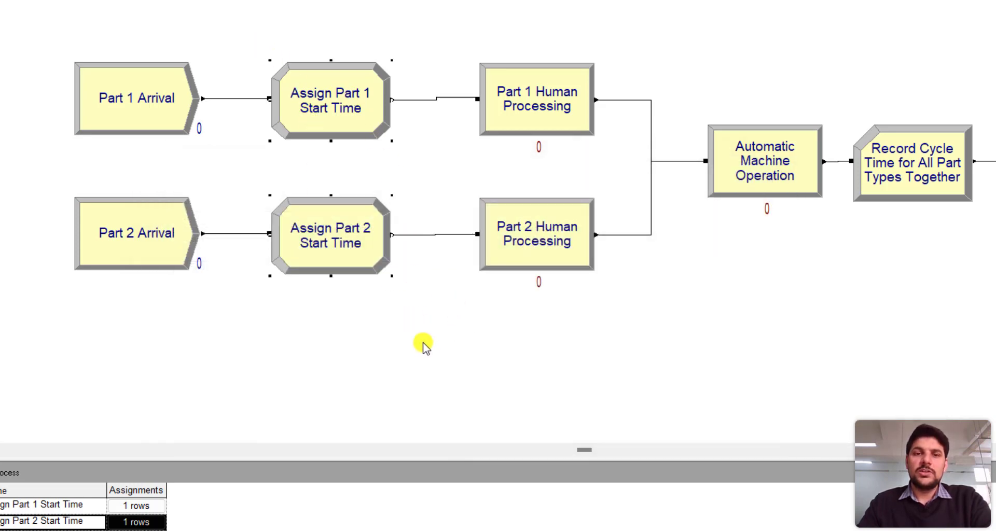
left_click_drag(234, 34, 418, 310)
left_click(342, 165)
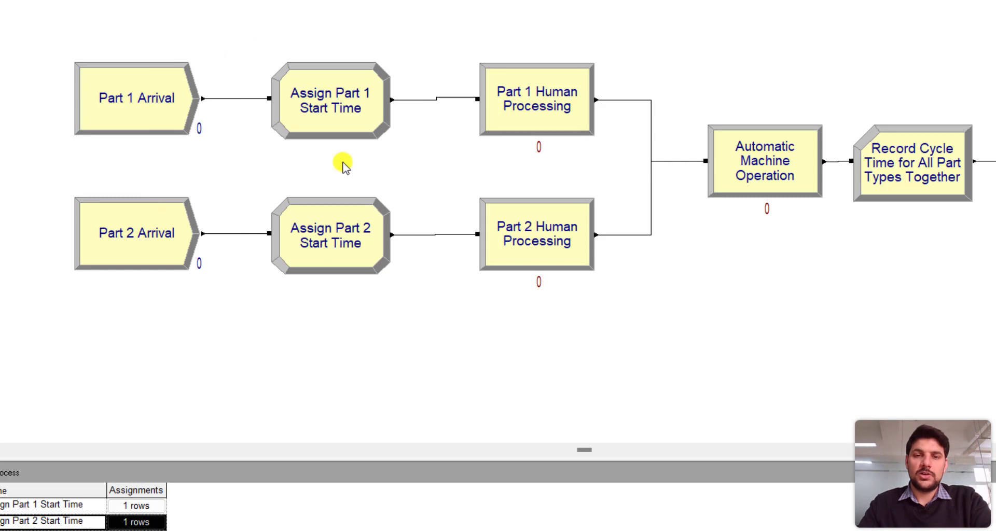
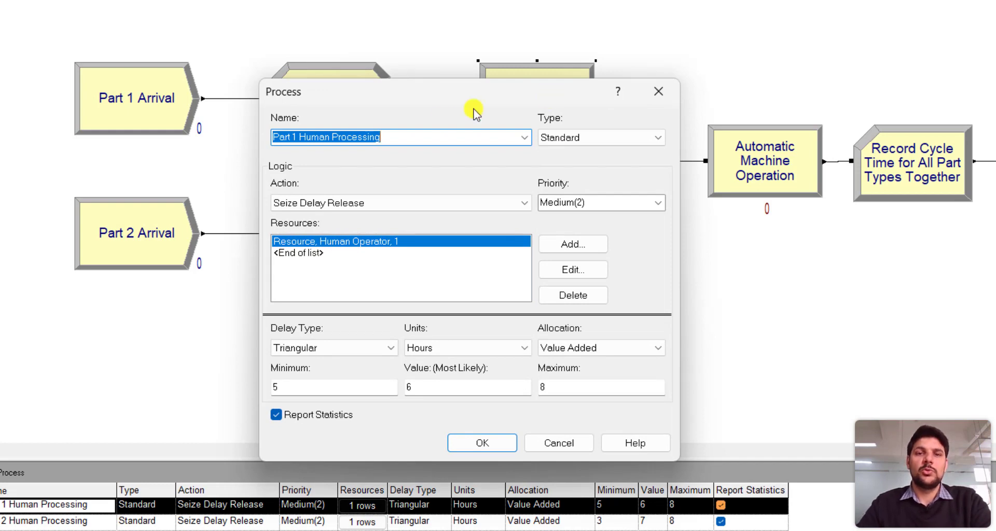
Step: Review the Part 1 Human Processing module's action, seized resource and units, and triangular delay parameters
left_click(429, 136)
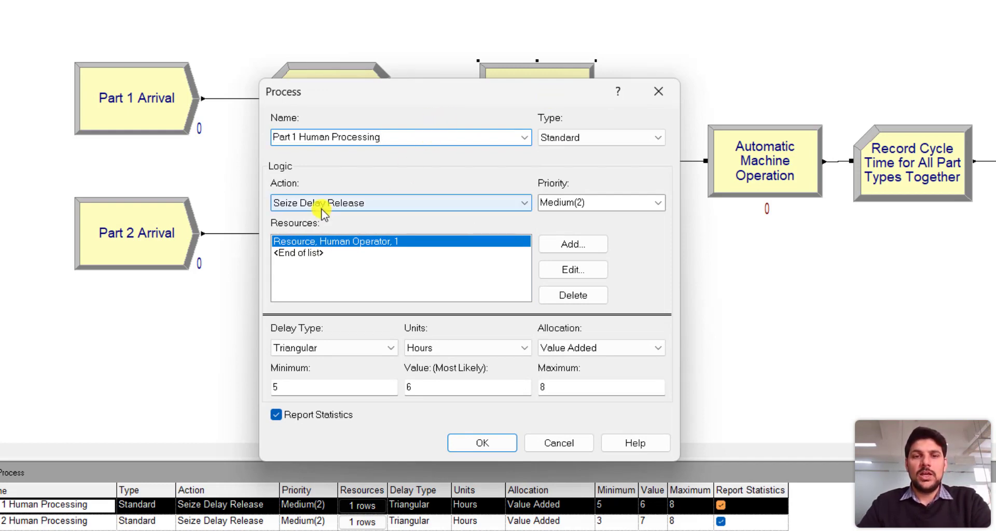
left_click(545, 274)
left_click_drag(524, 190, 773, 205)
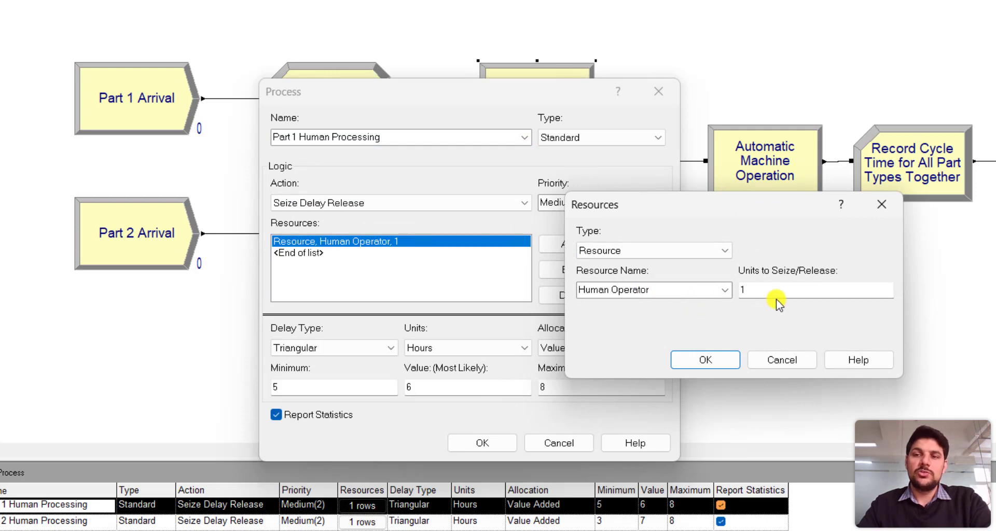
left_click(704, 360)
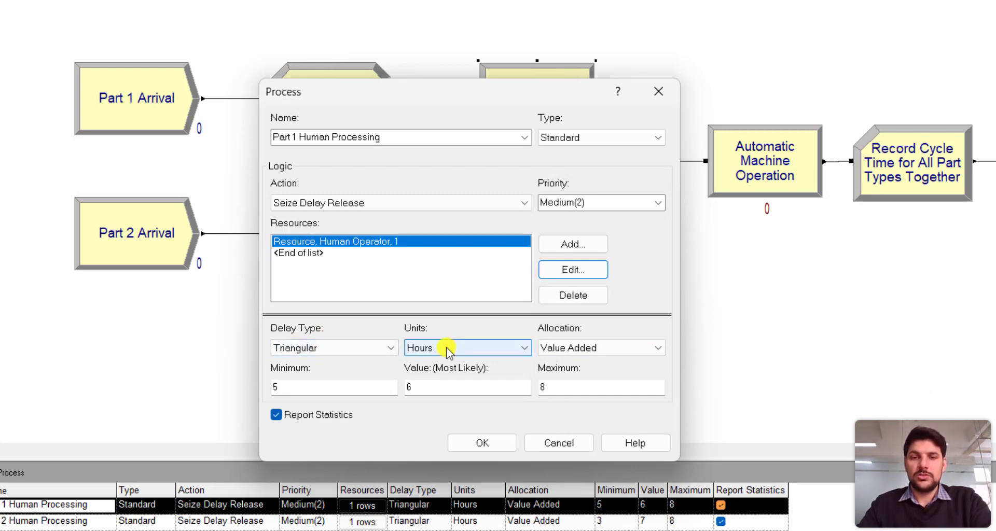
left_click(358, 388)
left_click(483, 389)
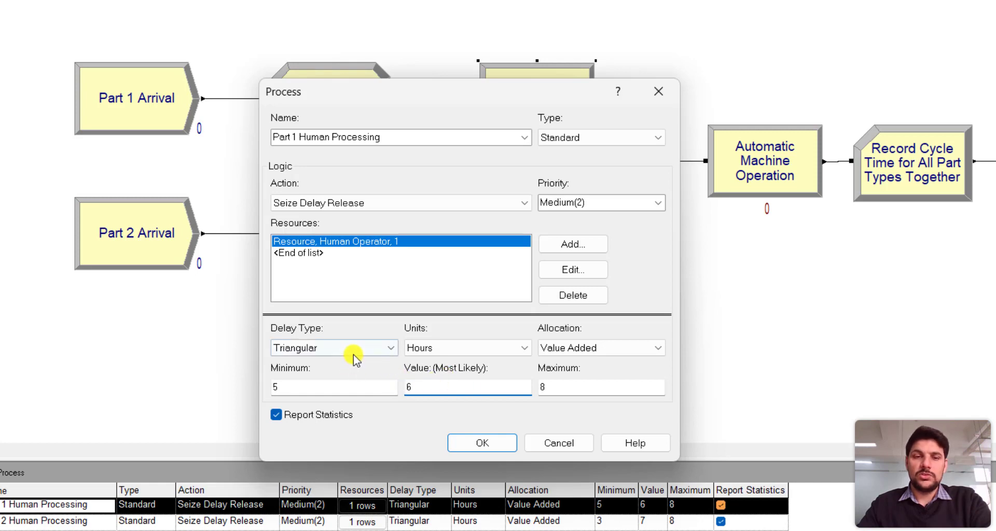
left_click(482, 443)
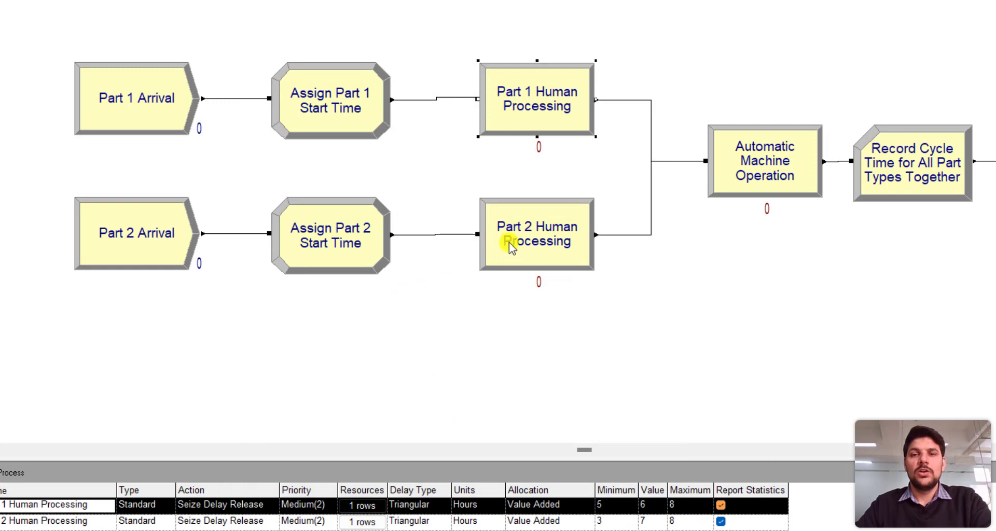
Step: Review the Part 2 Human Processing module's action, seized resource and units, and triangular delay parameters
double_click(509, 242)
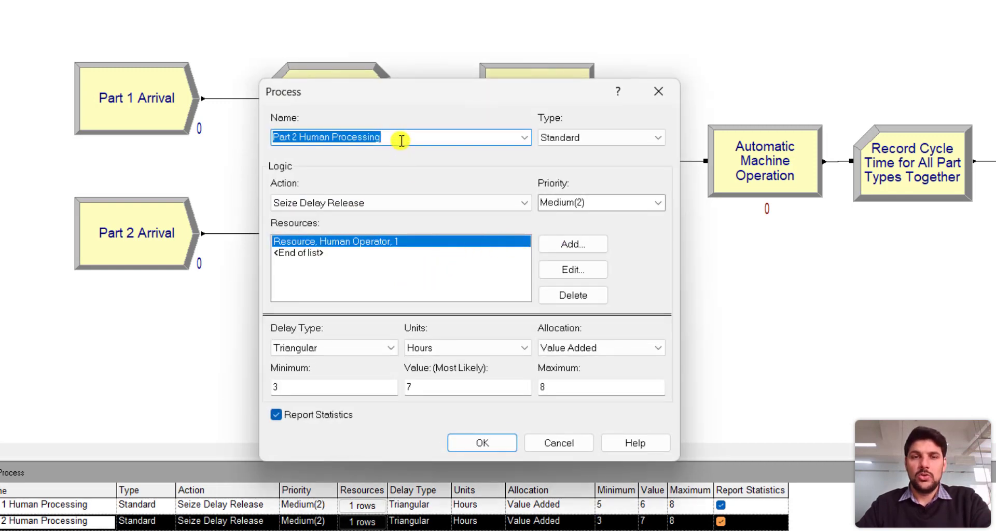
left_click(565, 270)
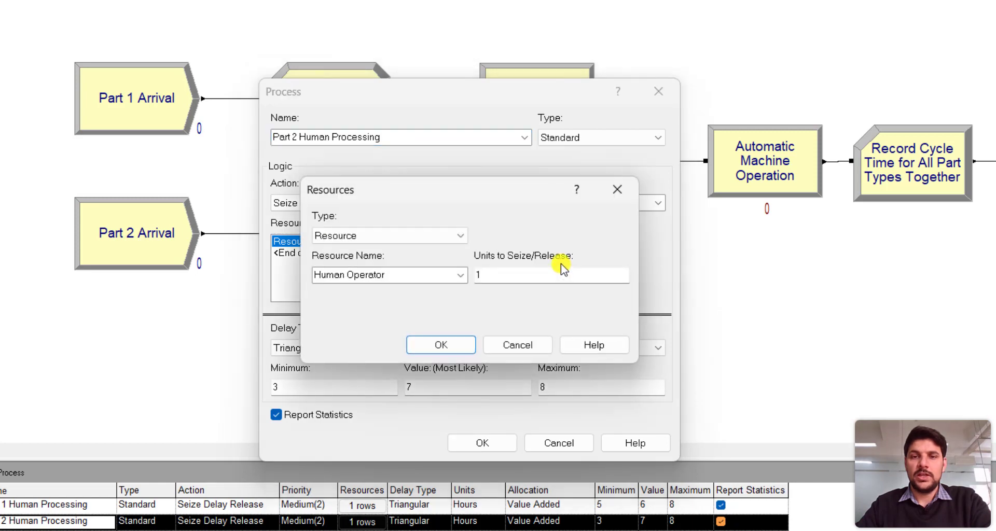
left_click_drag(501, 193, 757, 270)
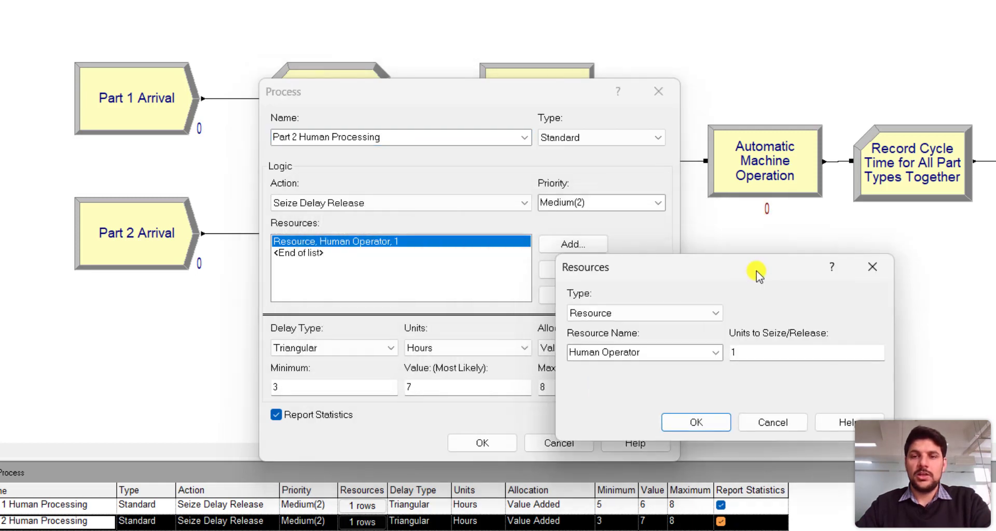
left_click(721, 420)
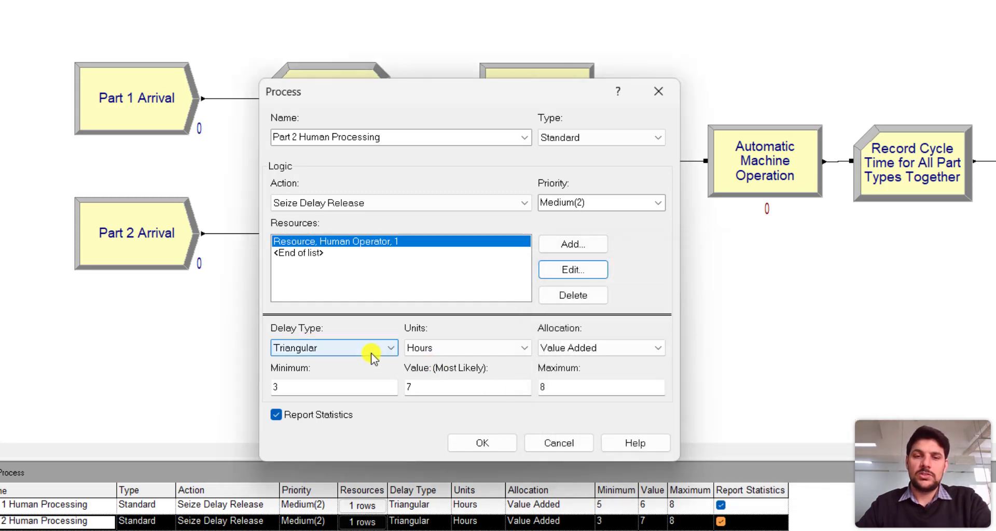
left_click(479, 443)
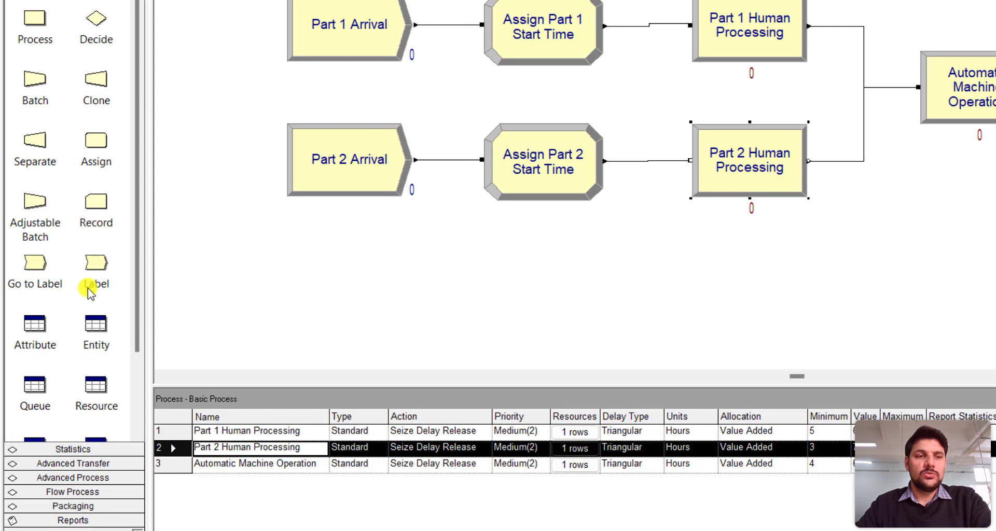
Step: Show the Attribute data table and widen its Name column to examine the attribute's name and data type
scroll(66, 299, "down", 3)
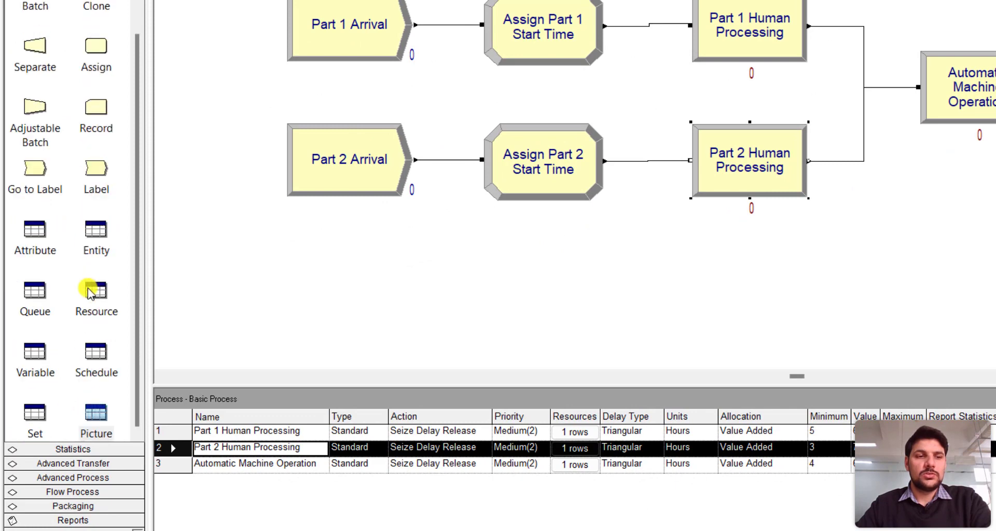
left_click(96, 236)
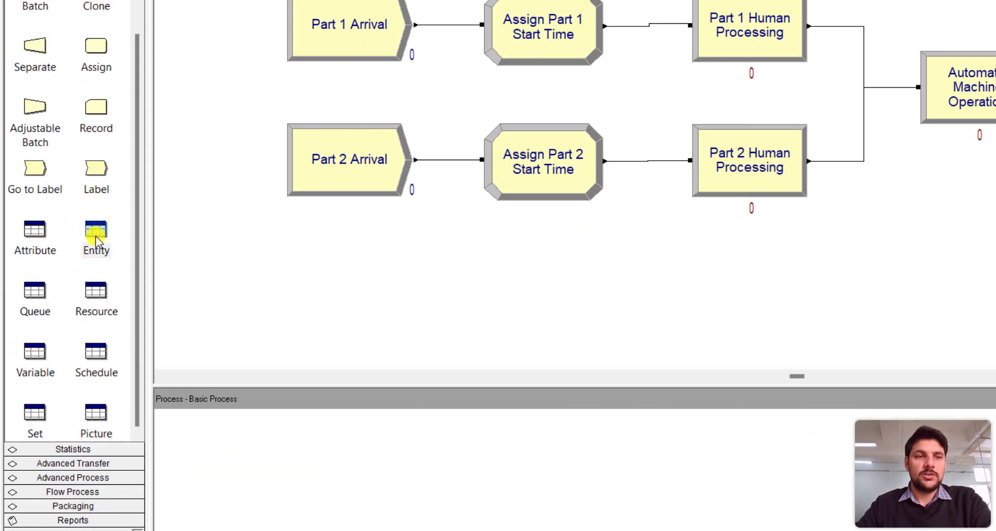
left_click(35, 233)
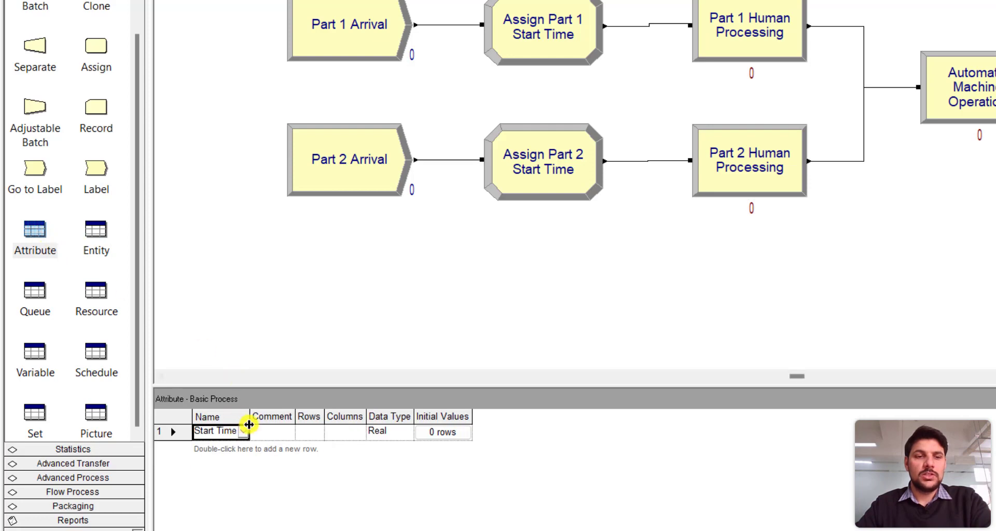
left_click_drag(249, 423, 303, 424)
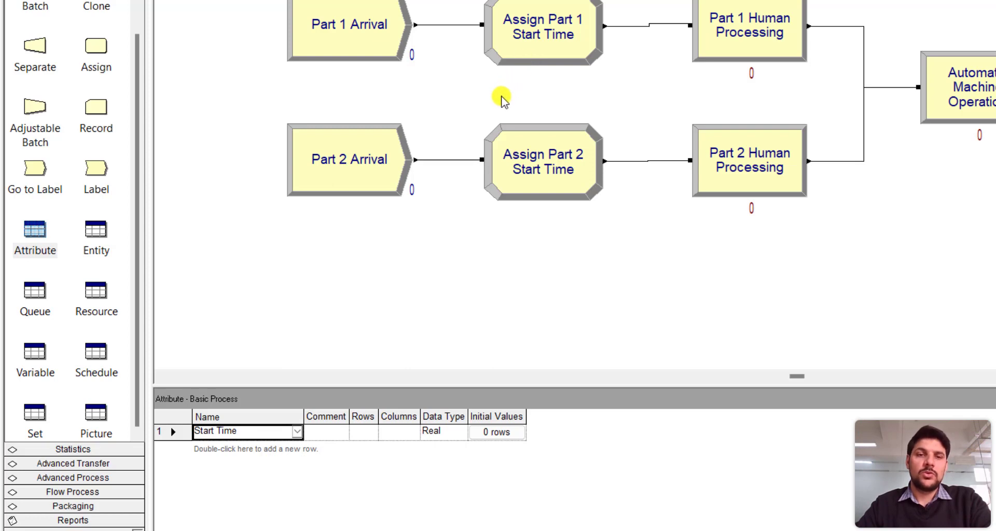
Step: Show the Resource data table, widen its Name column, and check the Human Operator's type and capacity
left_click(105, 296)
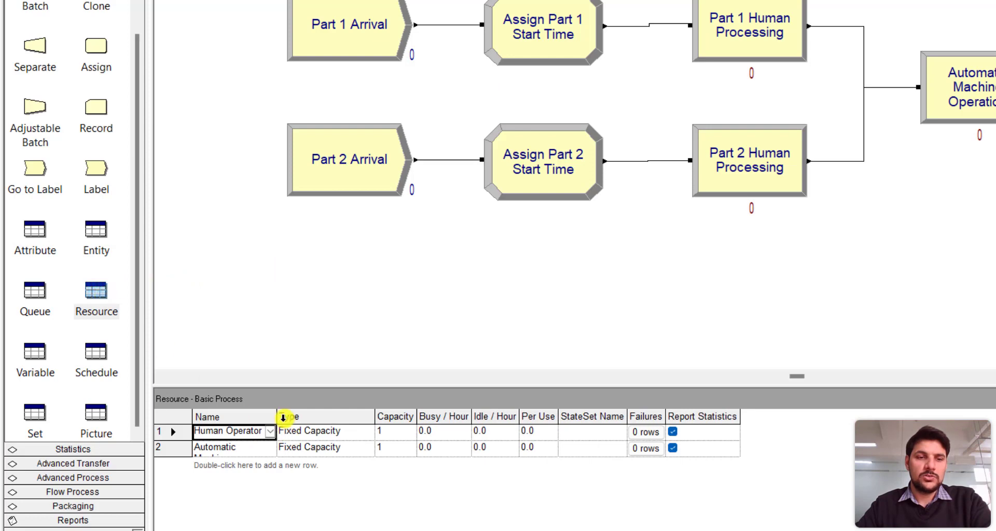
left_click_drag(278, 416, 388, 442)
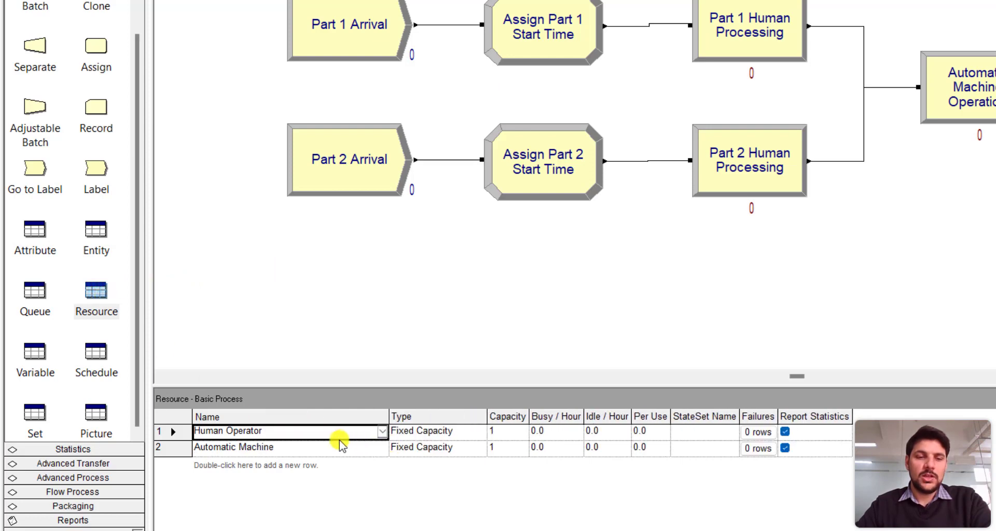
left_click(461, 436)
left_click(508, 435)
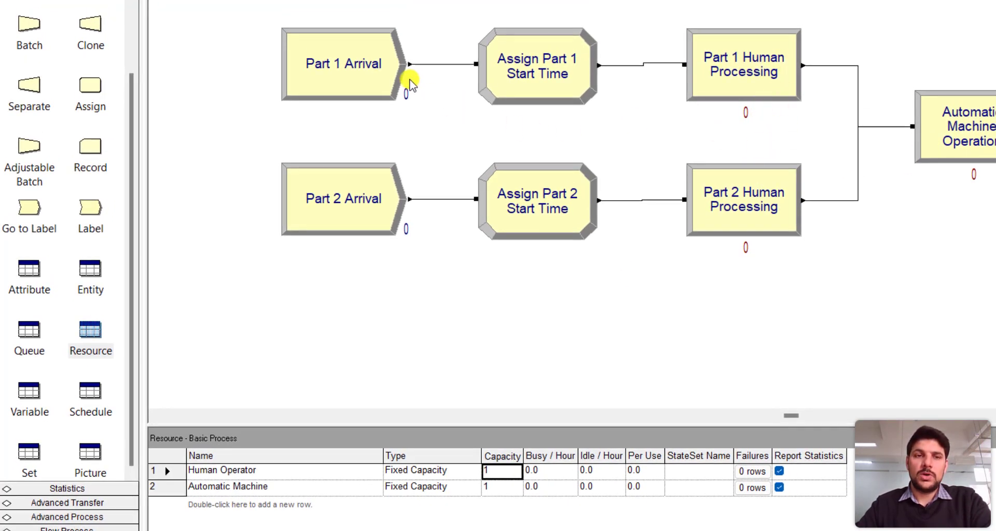
Step: Review the Automatic Machine Operation module's action, seized resource and units, and triangular delay parameters
left_click(972, 113)
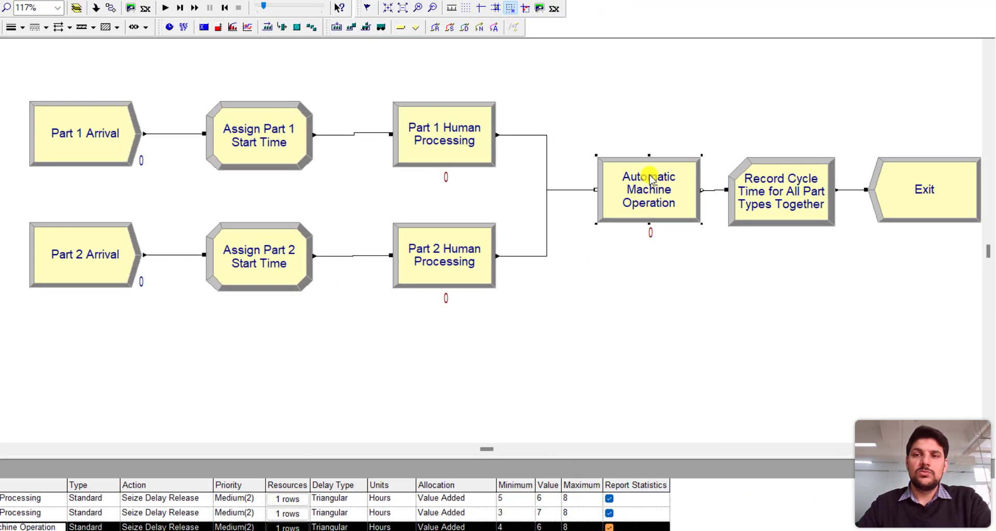
double_click(650, 179)
left_click(391, 171)
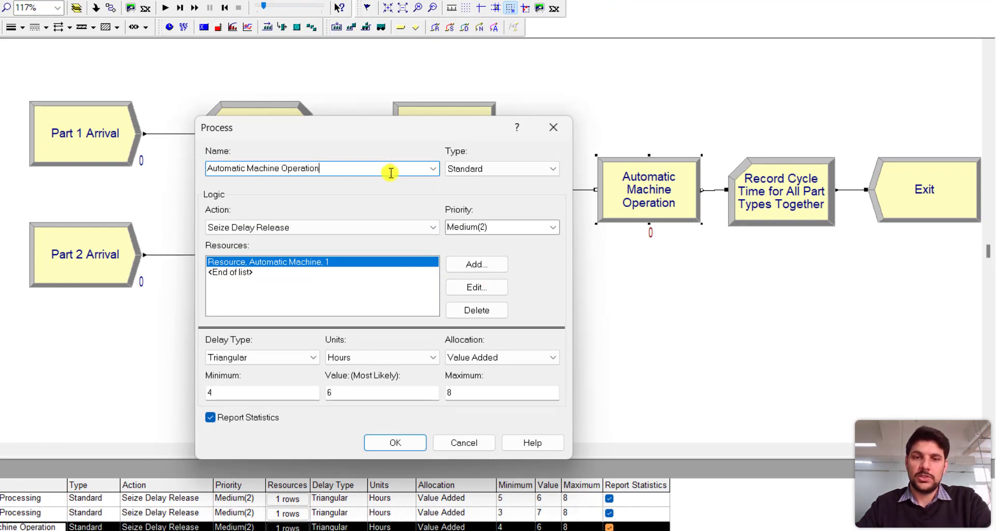
left_click(470, 288)
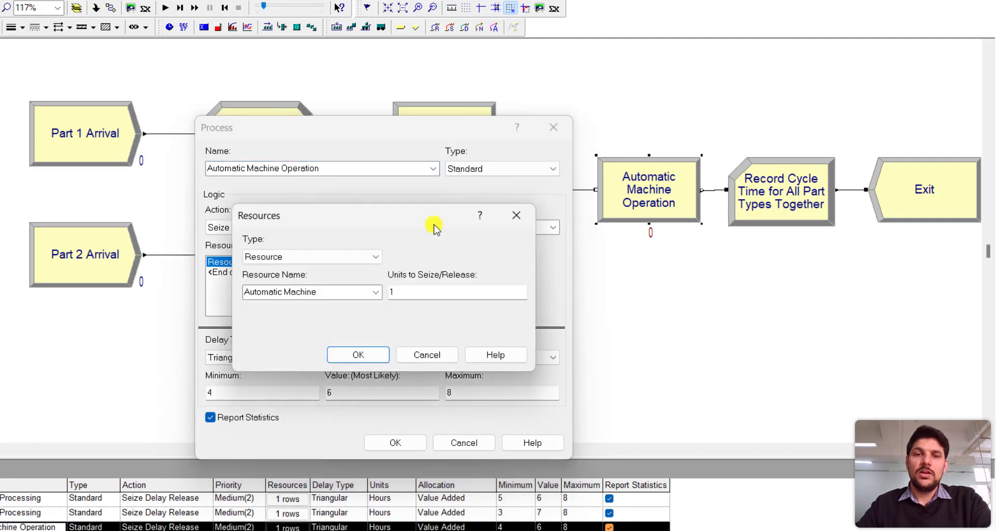
left_click_drag(430, 223, 769, 374)
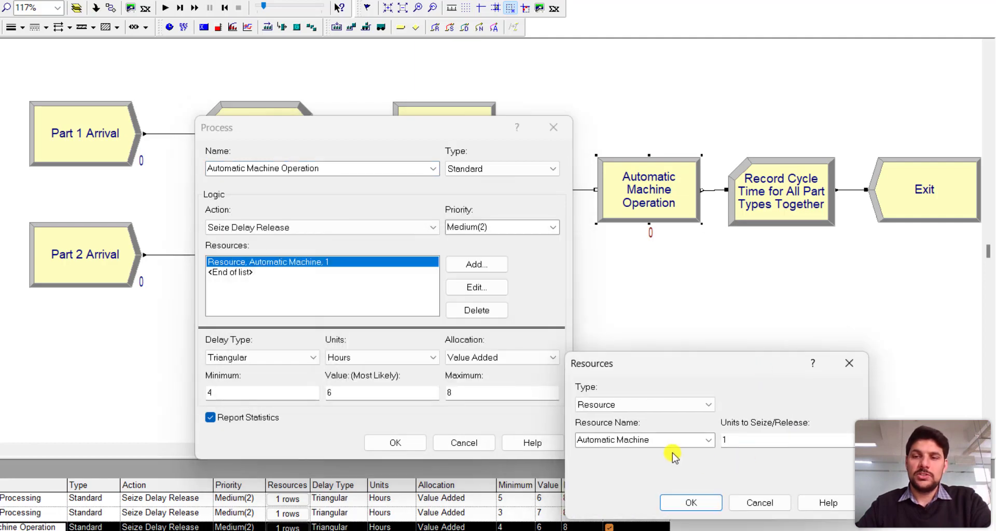
left_click(692, 503)
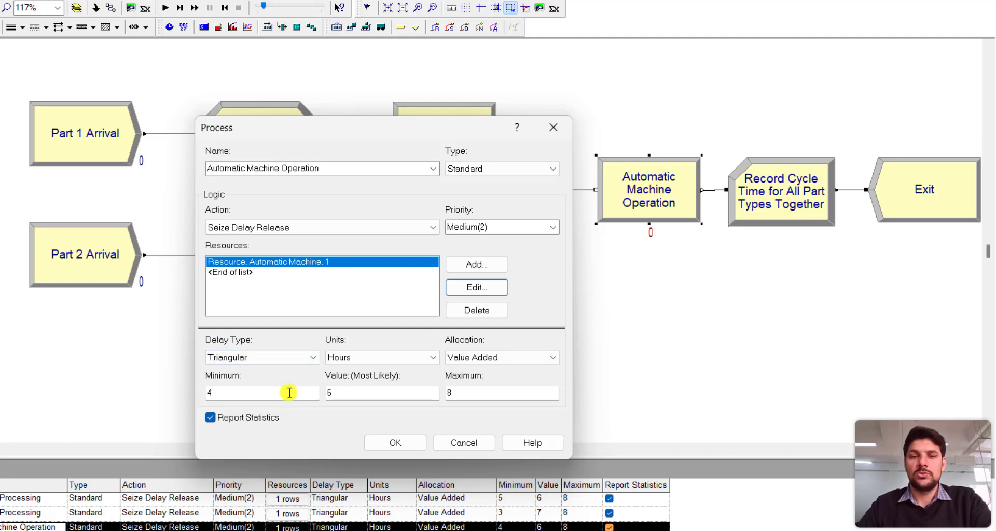
left_click(392, 443)
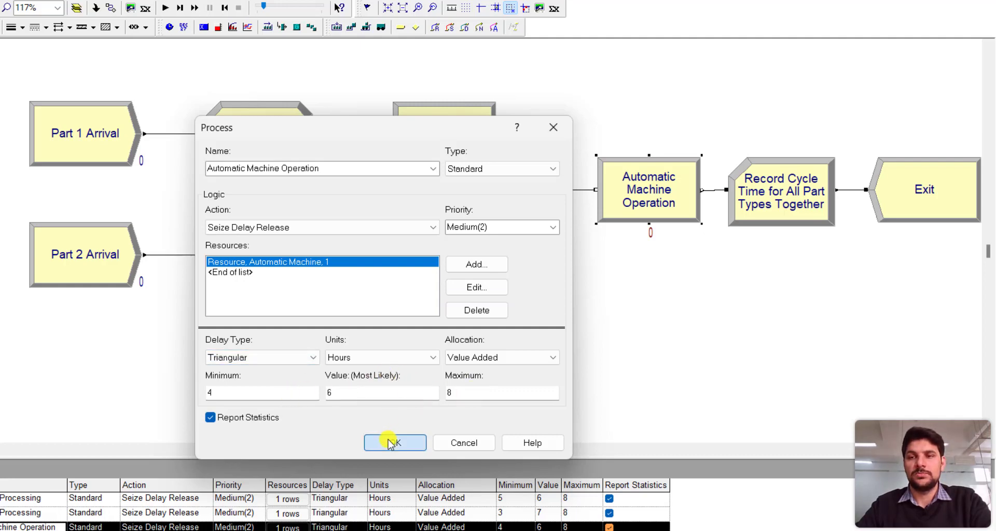
Step: Examine the statistic definition in the Record Cycle Time for All Part Types Together module, including its type and attribute name
left_click(752, 181)
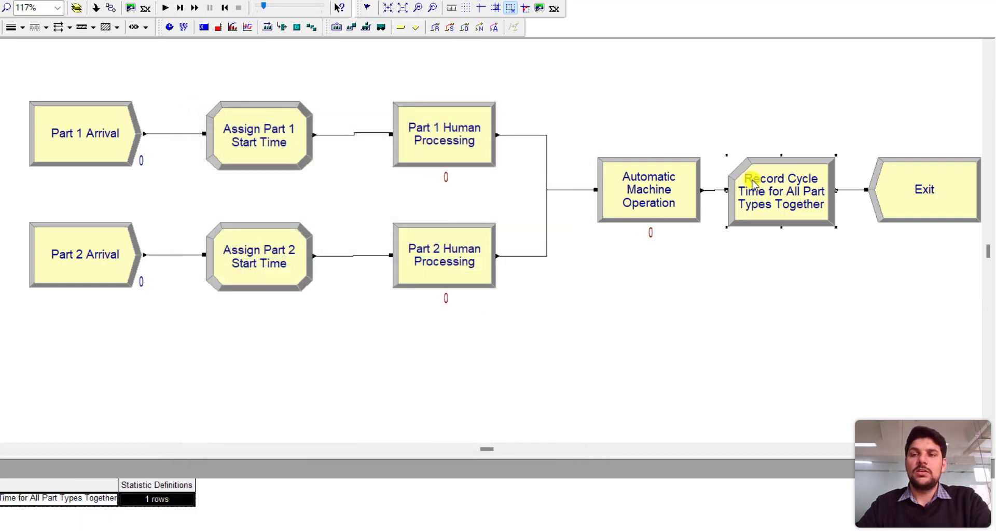
double_click(752, 182)
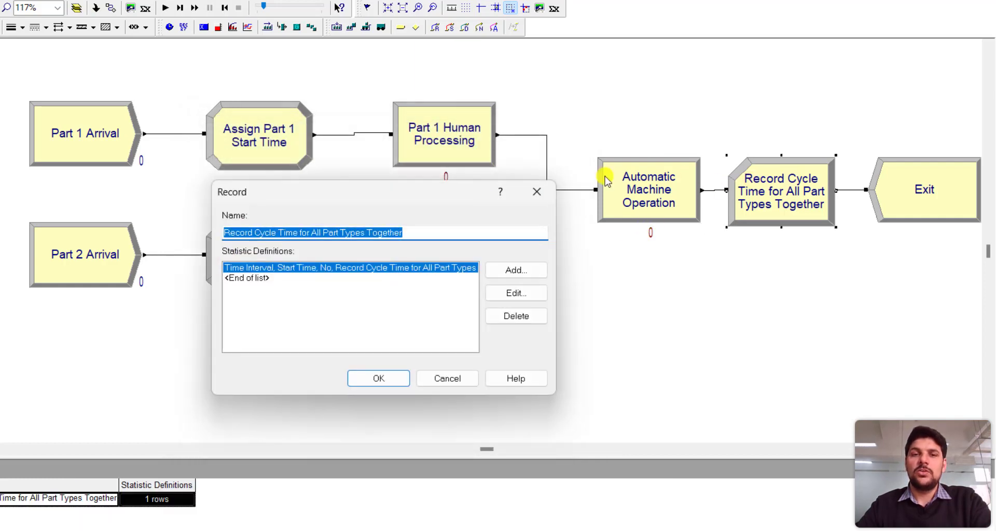
left_click(423, 233)
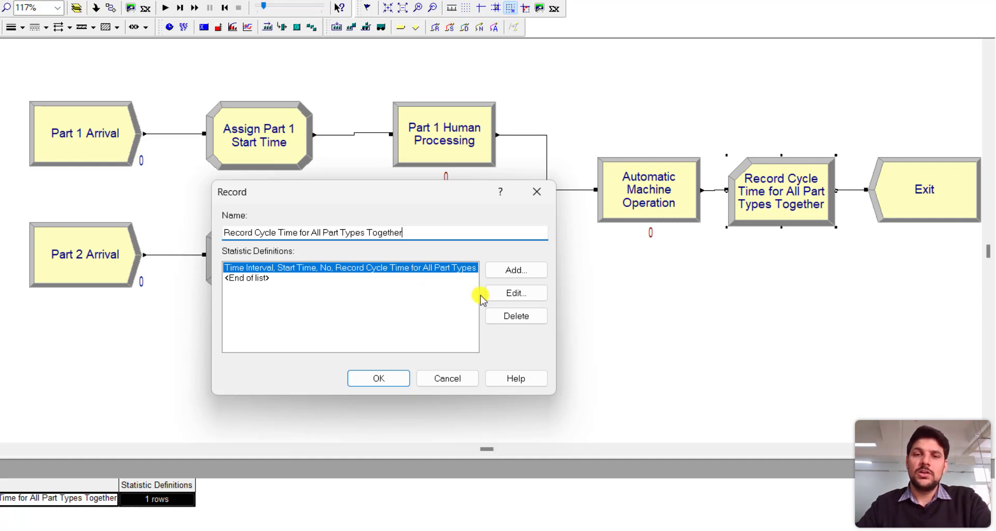
left_click(513, 295)
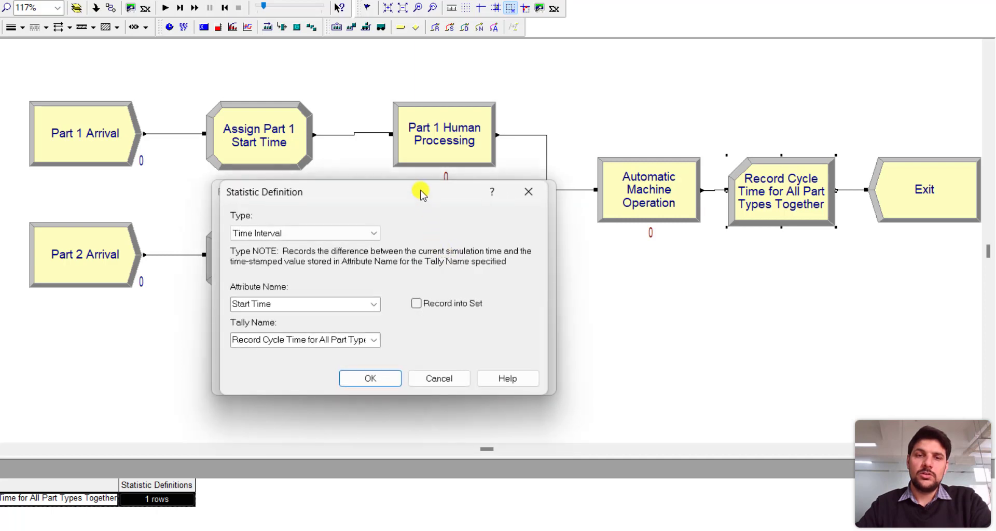
left_click_drag(421, 193, 705, 253)
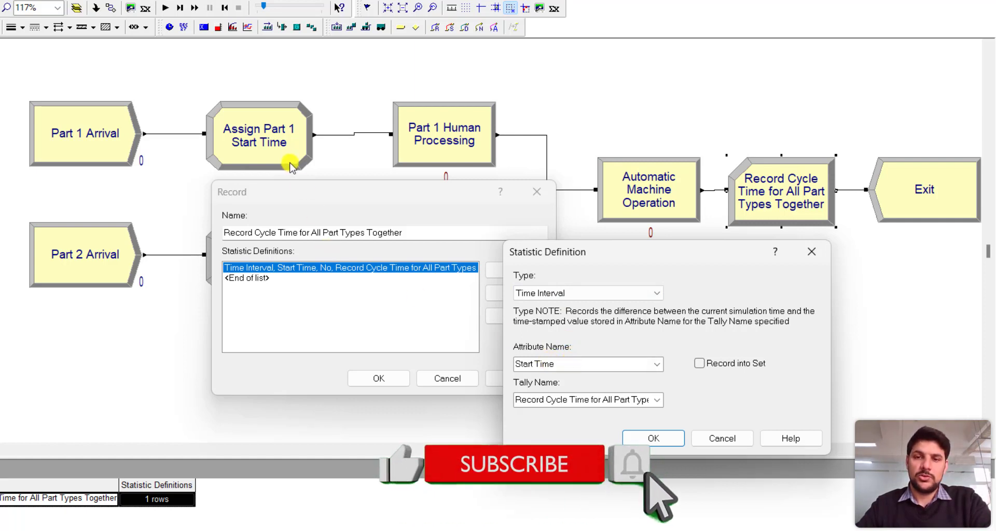
Step: Read the full tally name in the cycle-time statistic definition and close the Record module's settings
triple_click(553, 400)
left_click(554, 400)
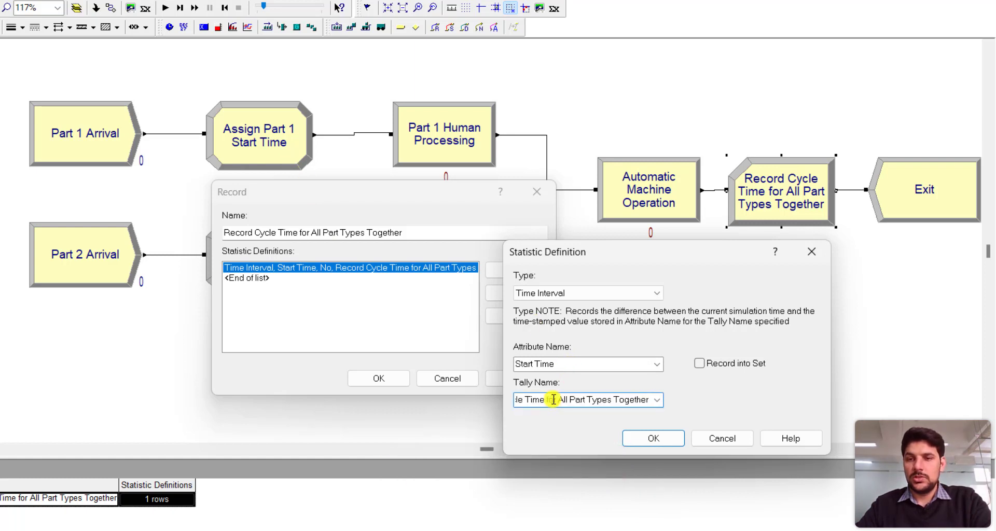
left_click_drag(545, 399, 656, 411)
left_click(546, 399)
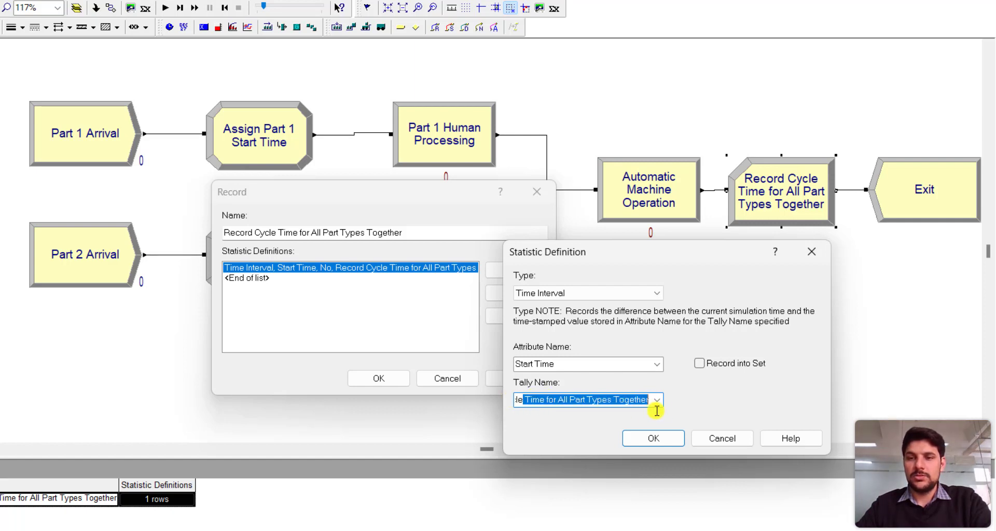
left_click(616, 403)
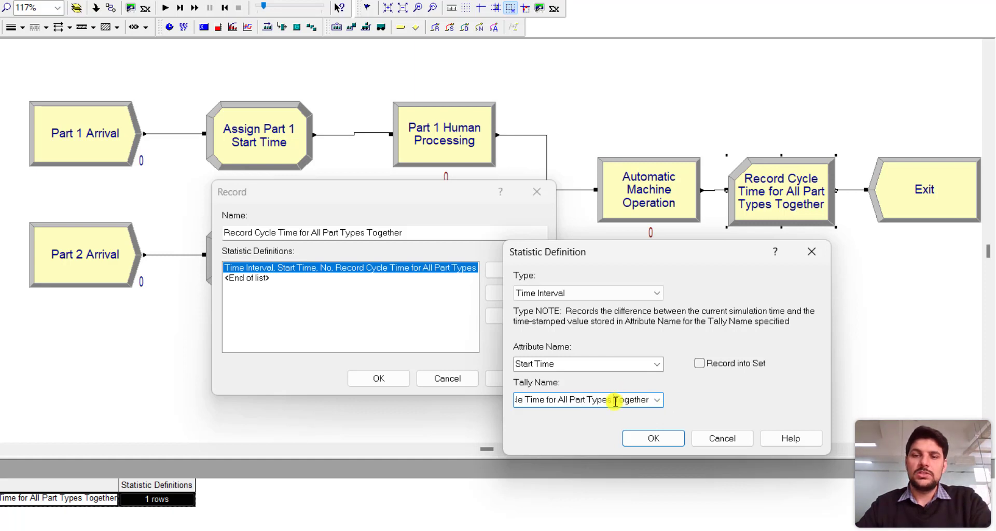
left_click(644, 439)
left_click(384, 380)
Step: Review the Exit module's name and its entity statistics option
double_click(903, 180)
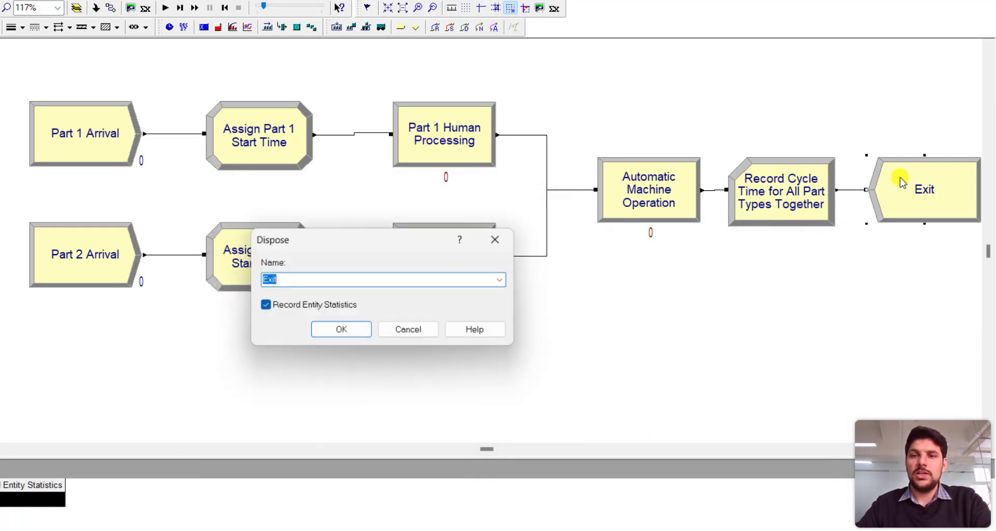
left_click(350, 332)
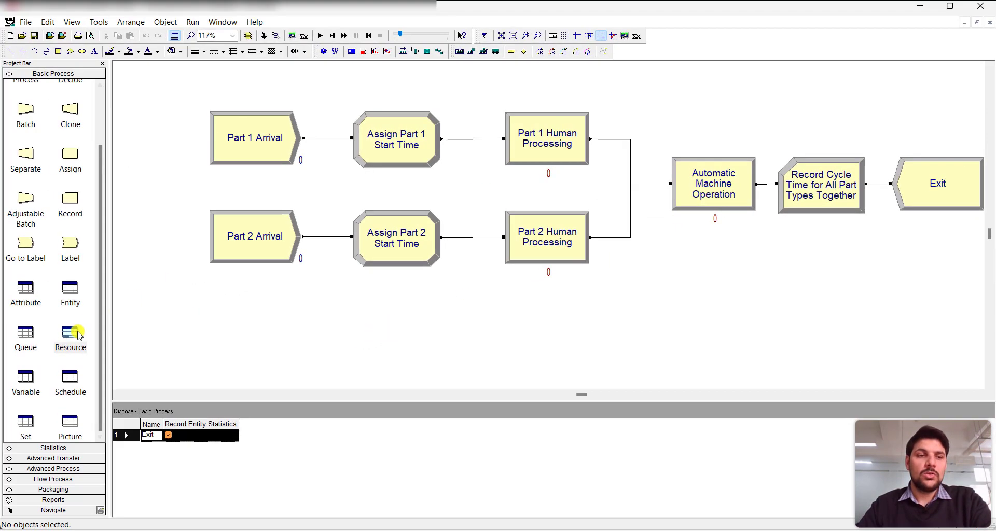
Step: Check the type and capacity of the Human Operator and Automatic Machine in the Resource data table
left_click(73, 336)
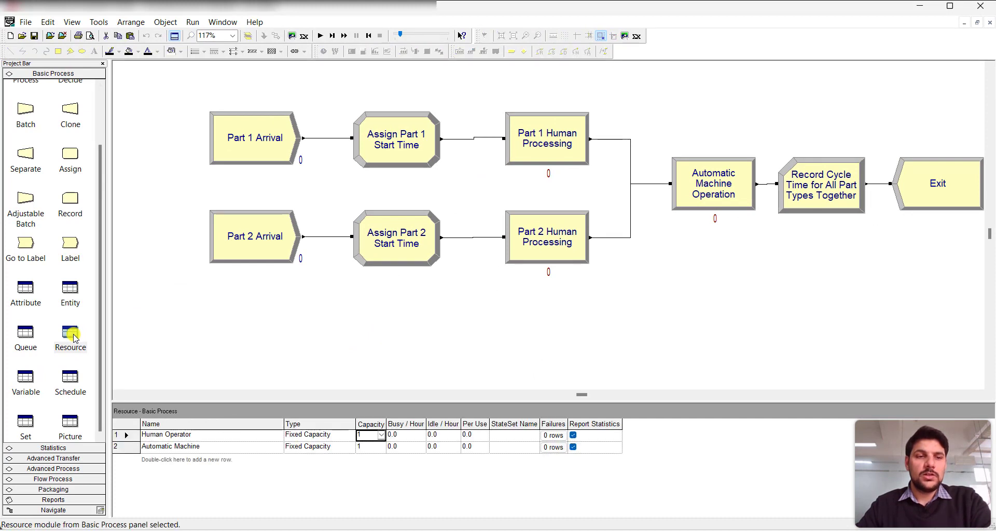
left_click(234, 447)
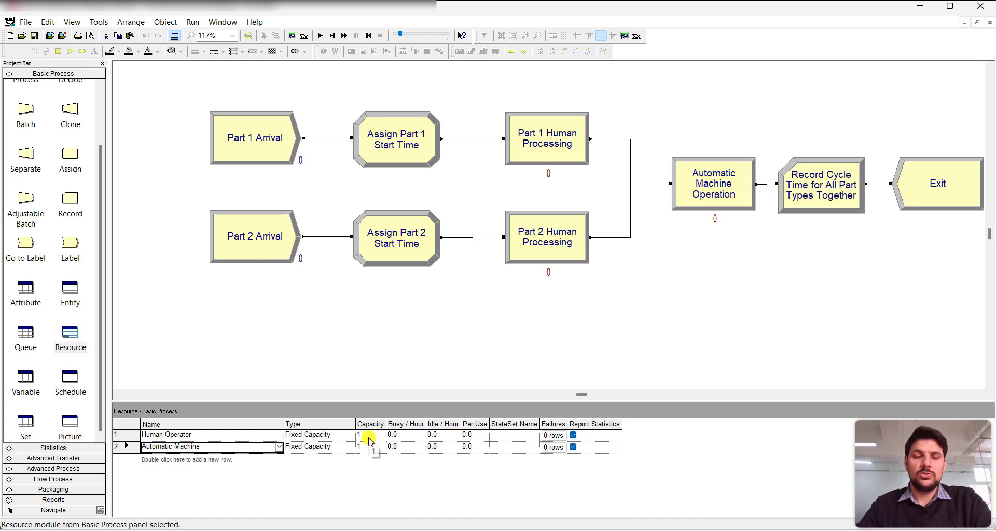
left_click(529, 323)
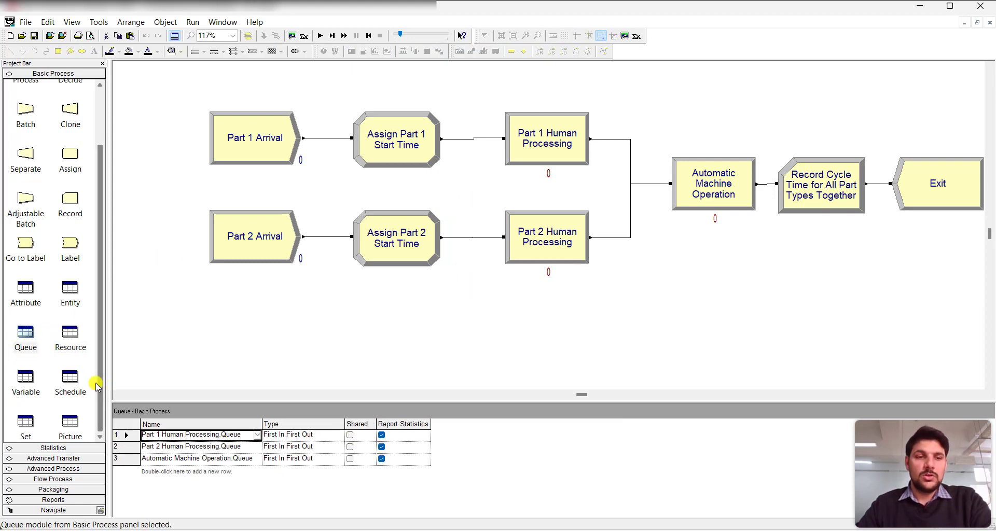
Step: Widen the Name column of the Queue data table and examine the queueing rule of each process queue
left_click_drag(263, 424, 312, 424)
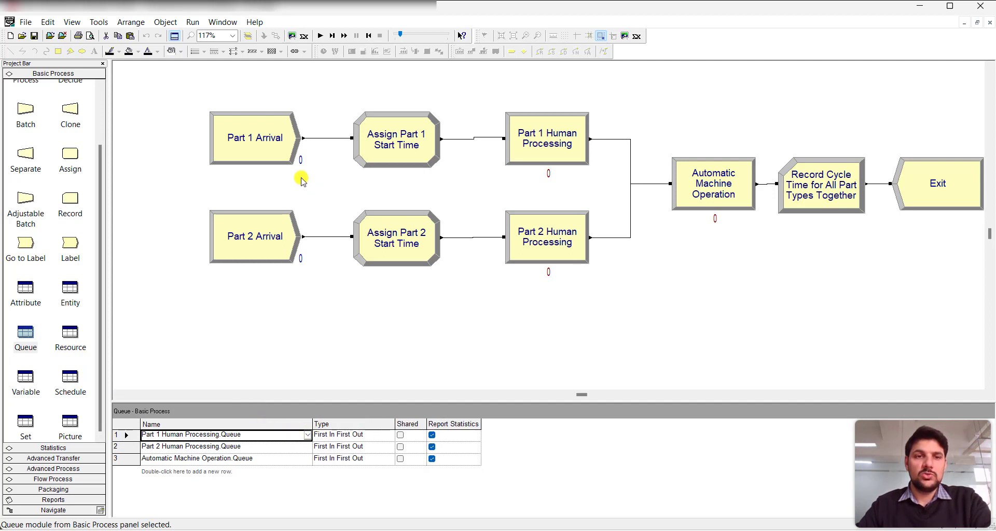
left_click(267, 448)
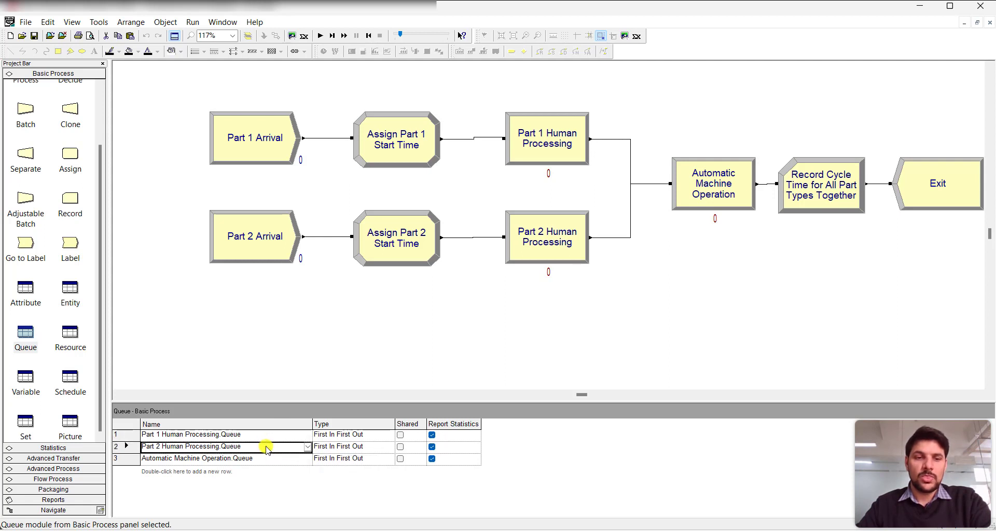
left_click(261, 460)
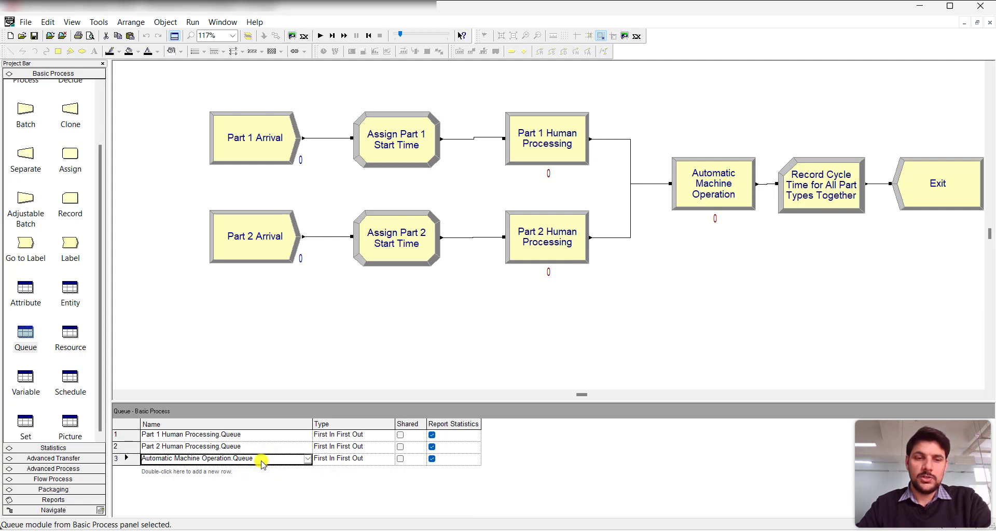
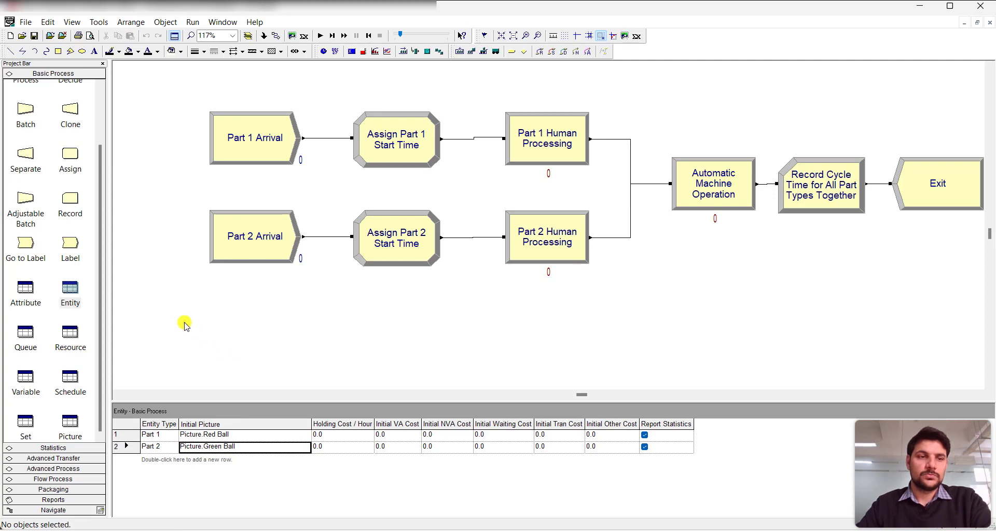
Step: Examine the animation layout above the flowchart, with its queue boxes and the human operator and machine pictures
scroll(268, 247, "up", 5)
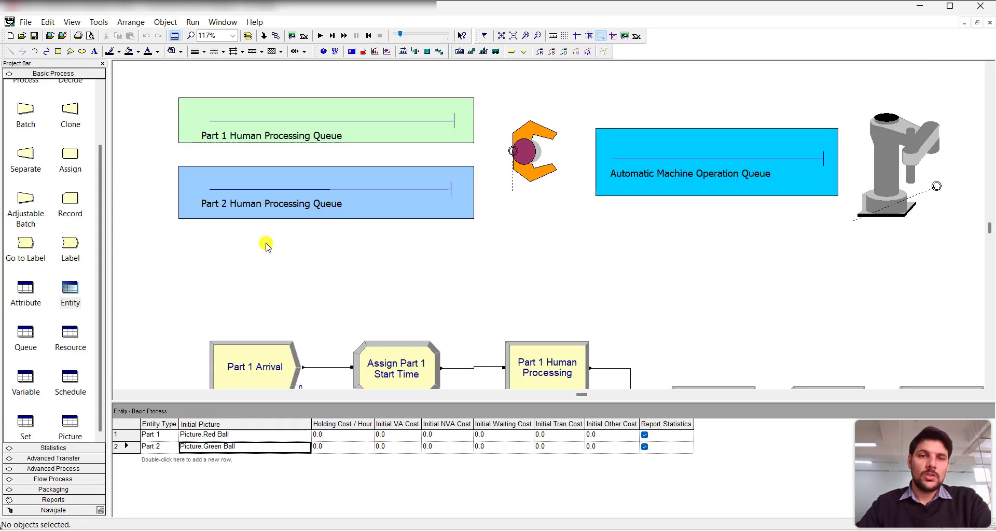
scroll(268, 247, "down", 1)
scroll(267, 246, "up", 1)
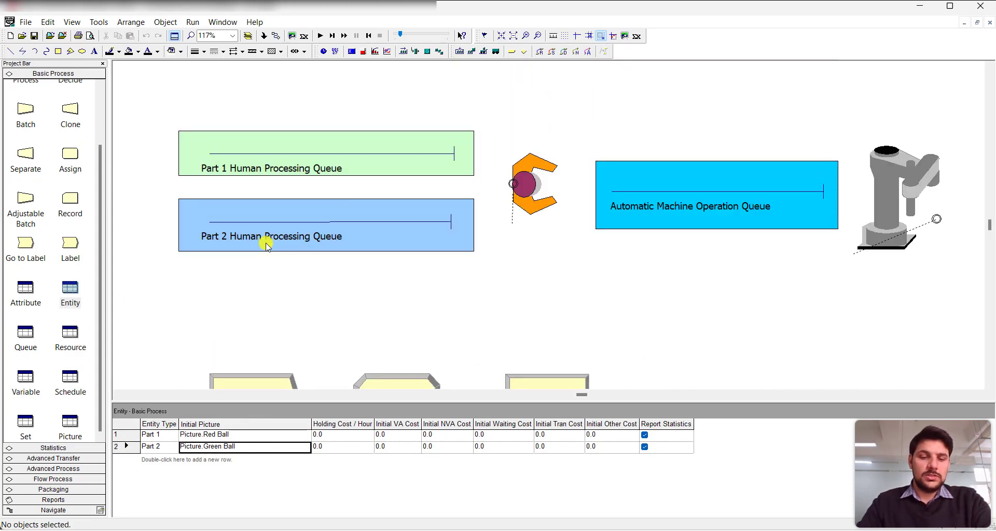
scroll(267, 247, "up", 1)
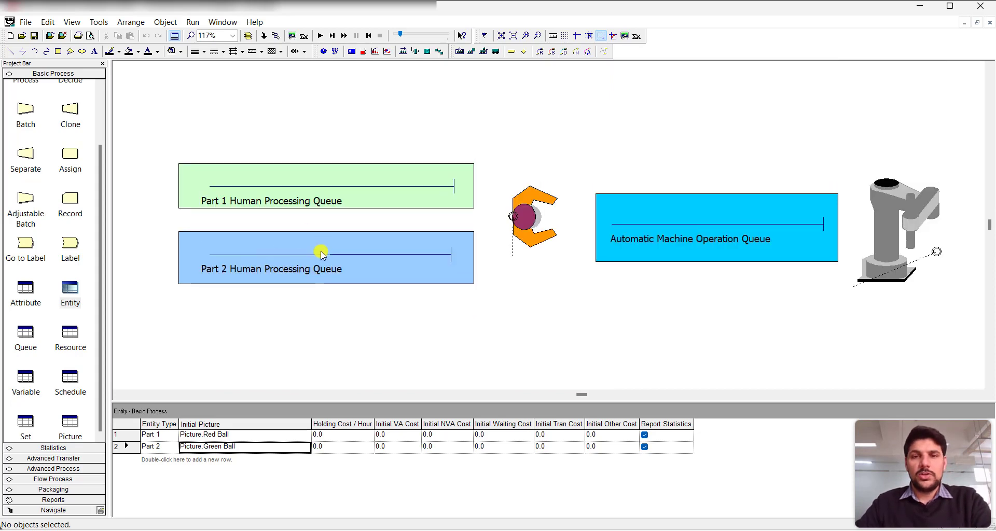
scroll(321, 255, "down", 5)
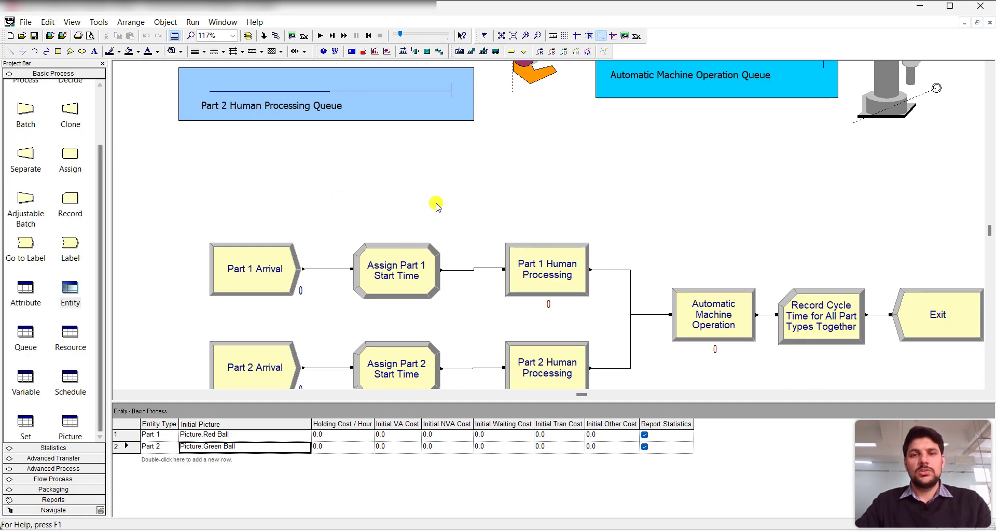
scroll(531, 230, "up", 10)
scroll(540, 223, "down", 8)
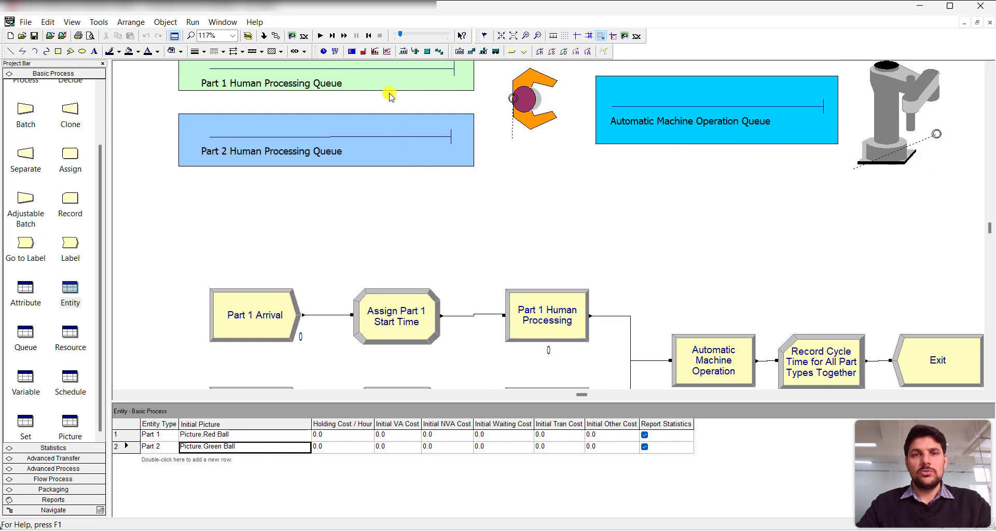
scroll(391, 75, "up", 1)
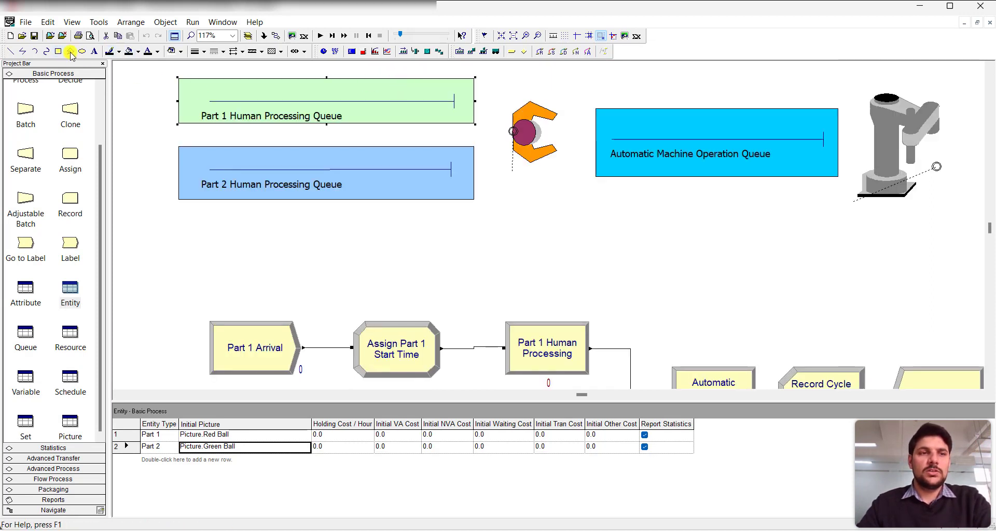
Step: Check the text string of the "Part 1 Human Processing Queue" label in the animation and close its settings
left_click(269, 136)
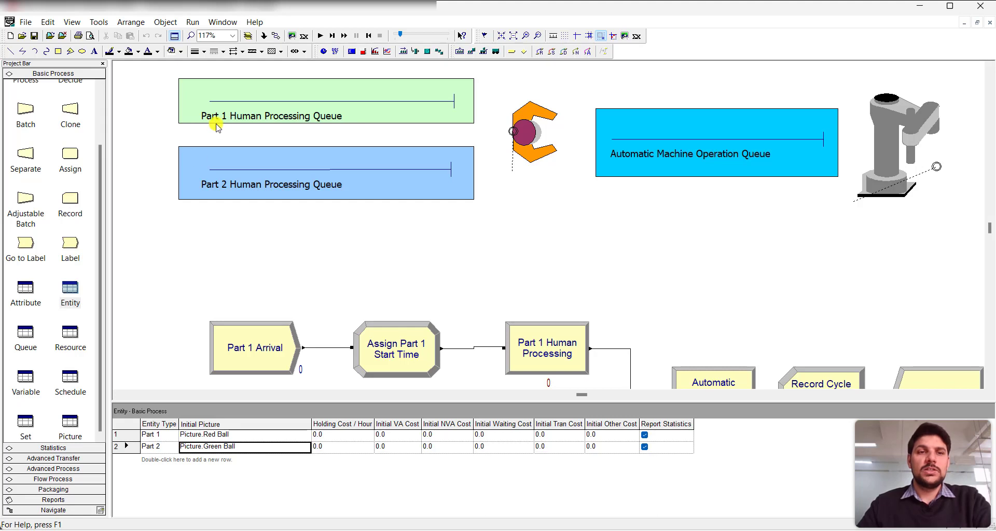
double_click(299, 121)
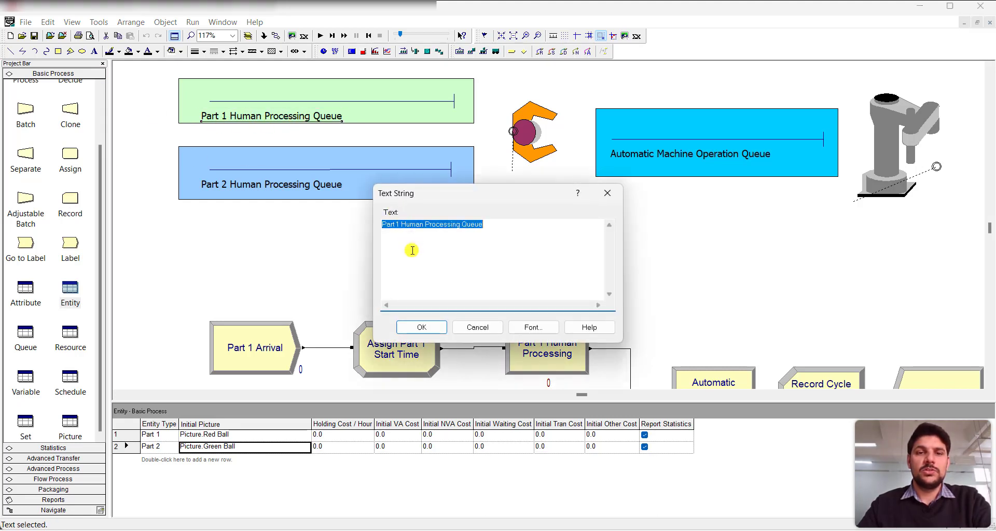
left_click(422, 327)
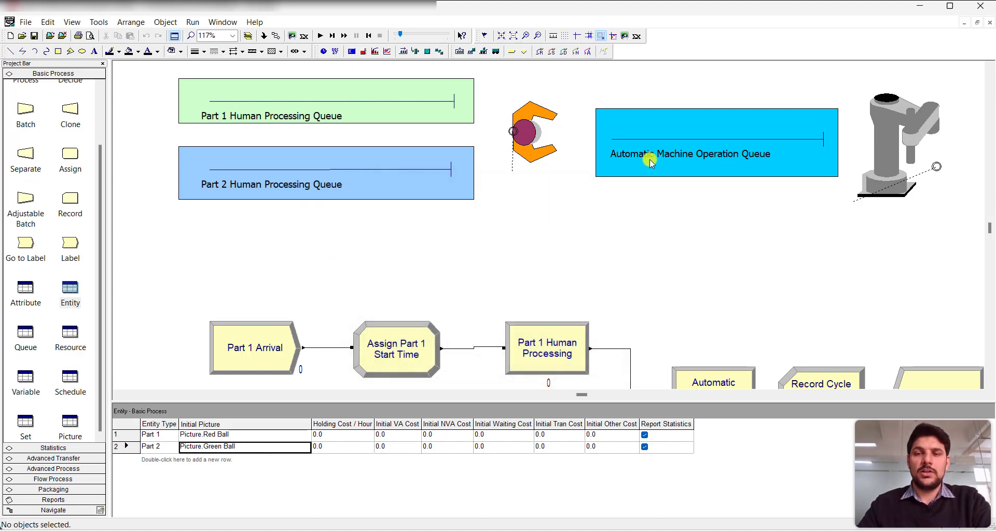
Step: Select the Human Operator picture, view the settings for placing a new resource animation, and cancel them
left_click(541, 123)
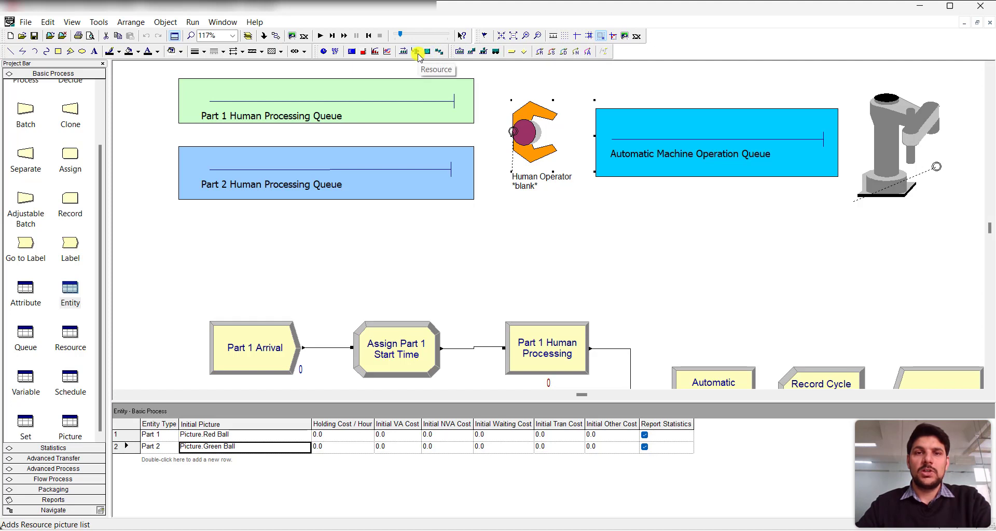
left_click(426, 52)
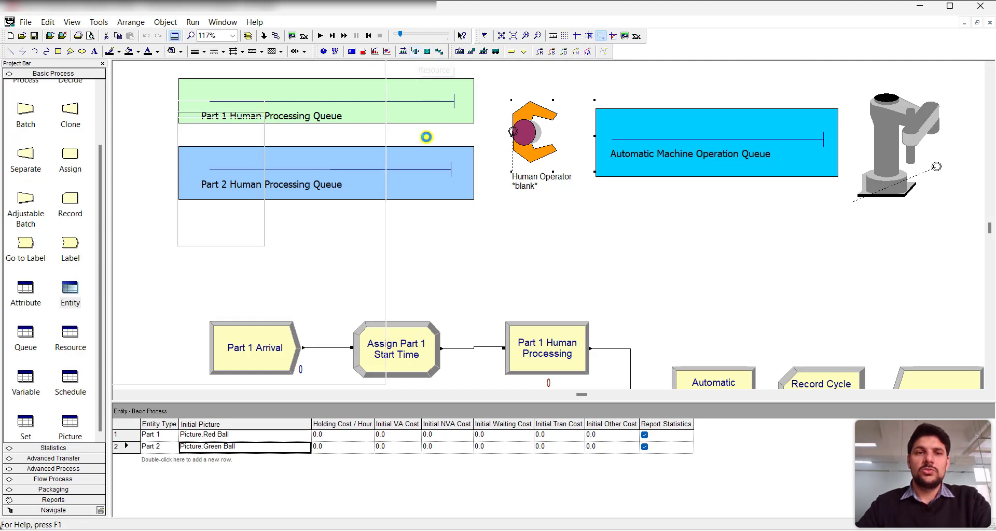
left_click(425, 139)
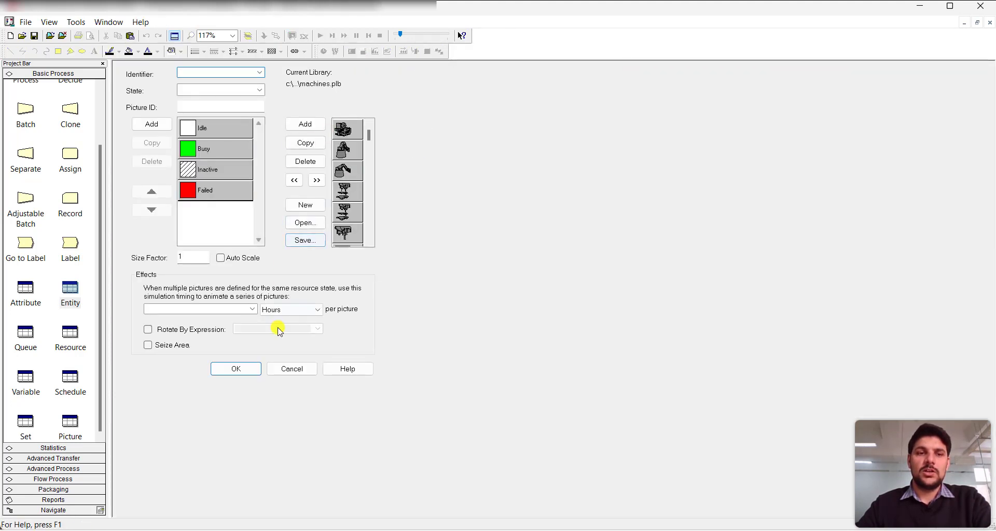
left_click(294, 370)
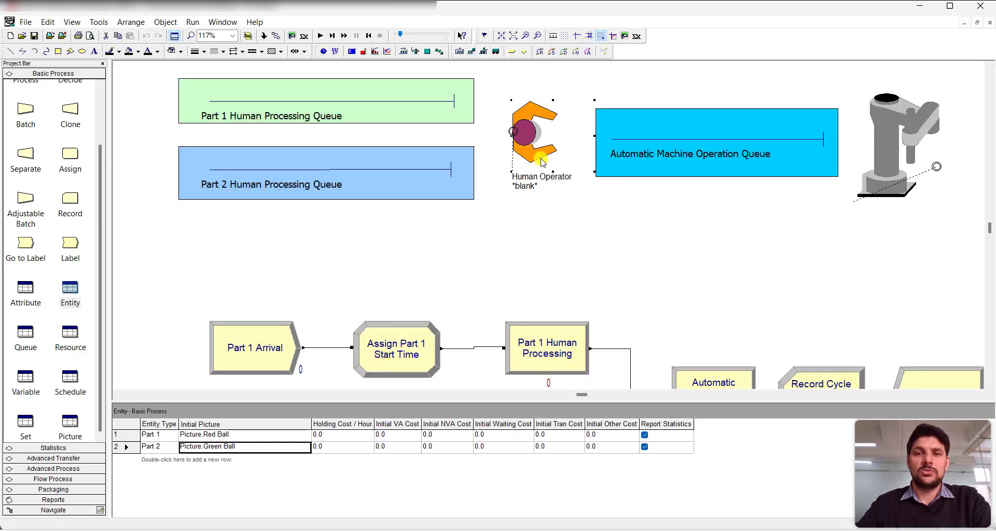
Step: Open the Human Operator's resource picture settings and check the available identifiers, keeping Human Operator
double_click(543, 163)
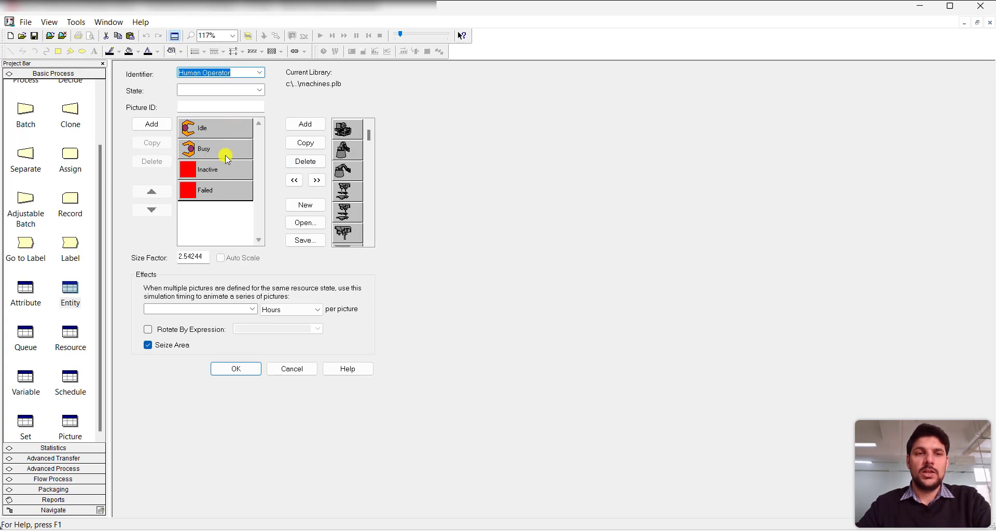
left_click(259, 74)
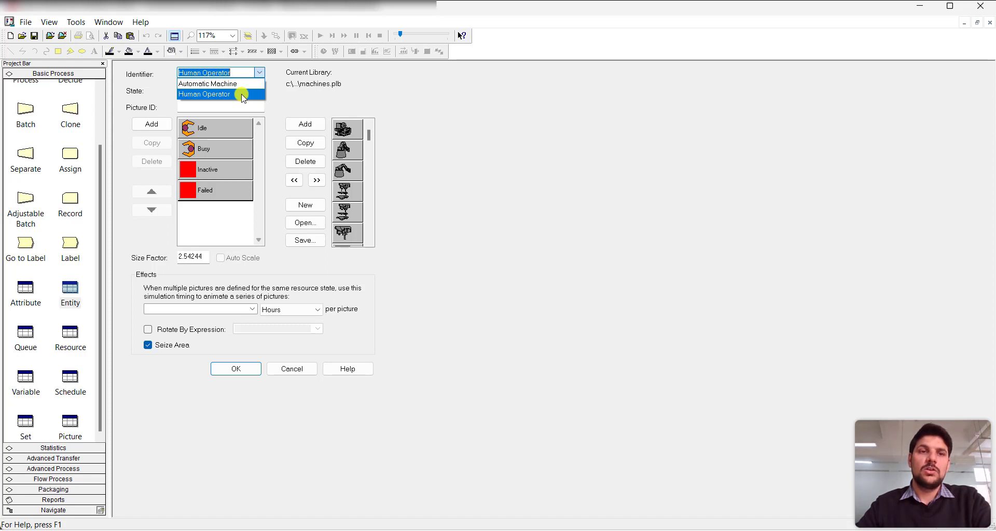
left_click(243, 95)
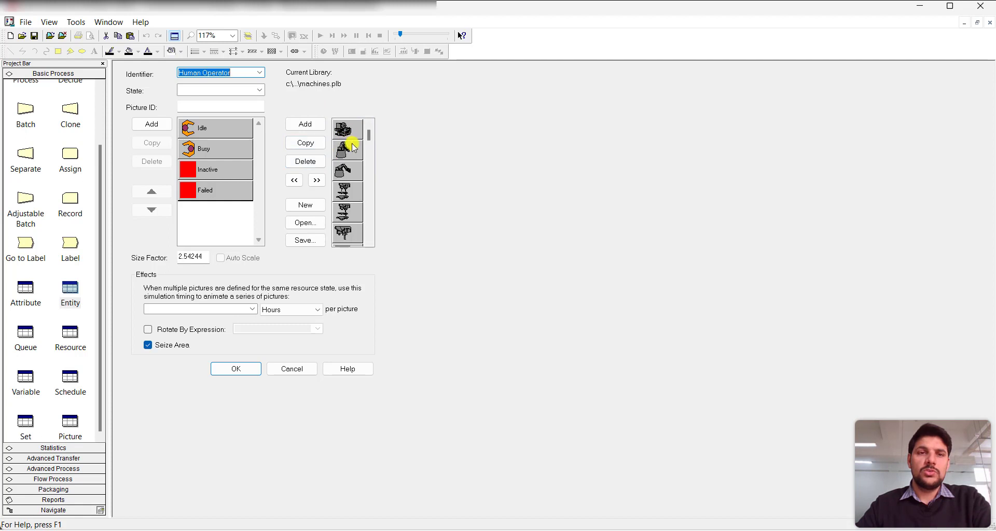
Step: Check the PictureLibraries folder path and browse its .plb library files, cancelling without loading one
left_click(313, 224)
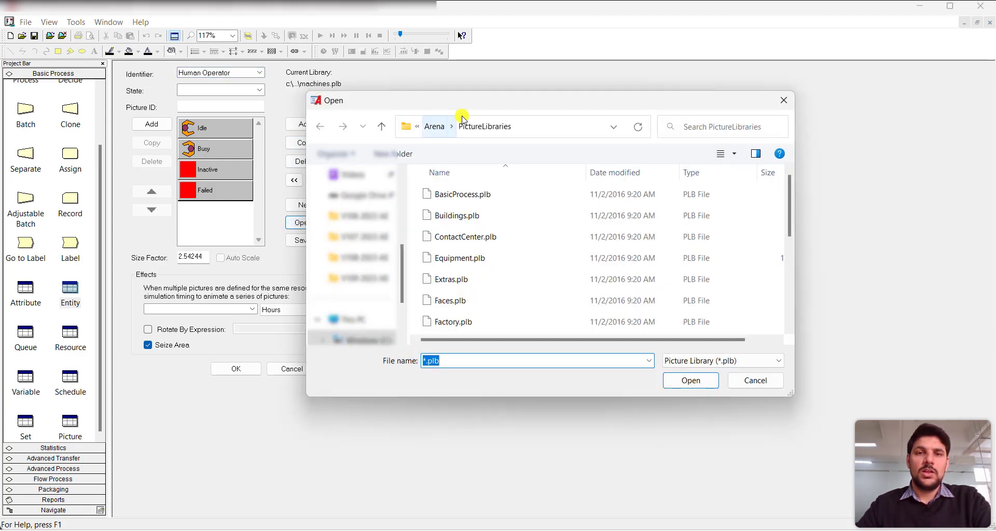
left_click(539, 129)
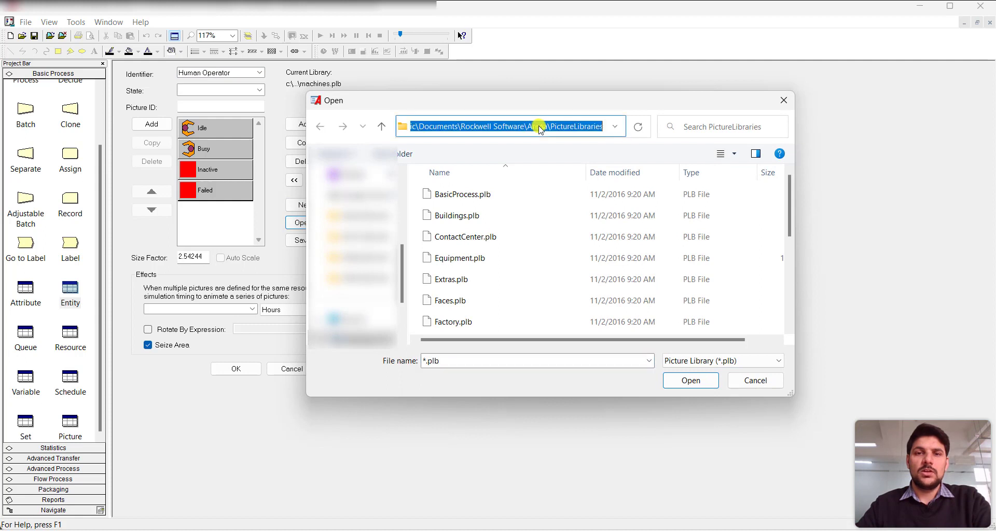
left_click(447, 126)
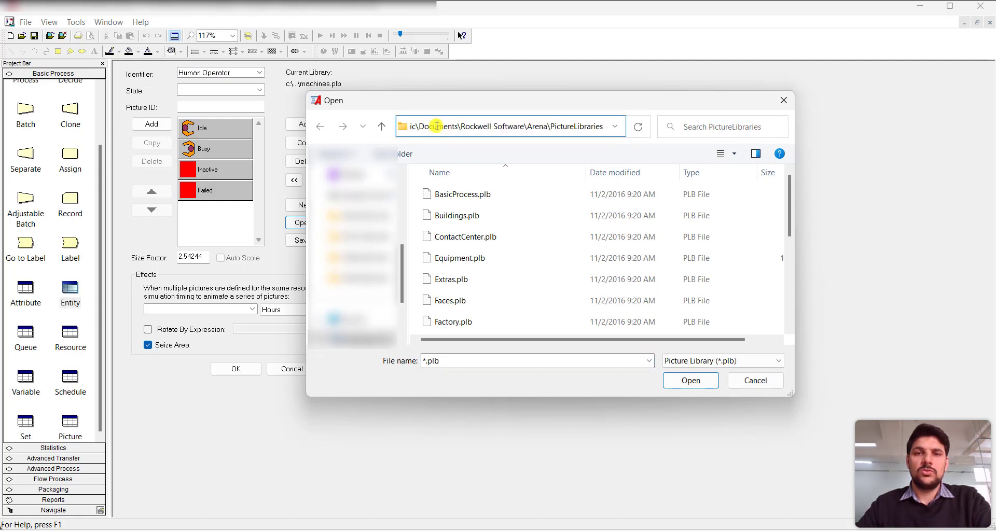
left_click_drag(438, 126, 600, 141)
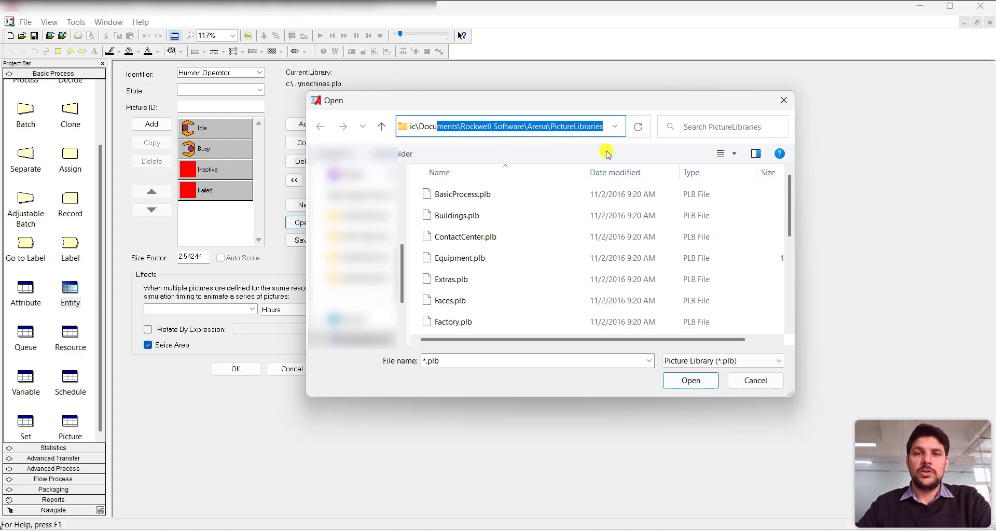
scroll(488, 285, "down", 1)
left_click(488, 282)
scroll(488, 286, "down", 3)
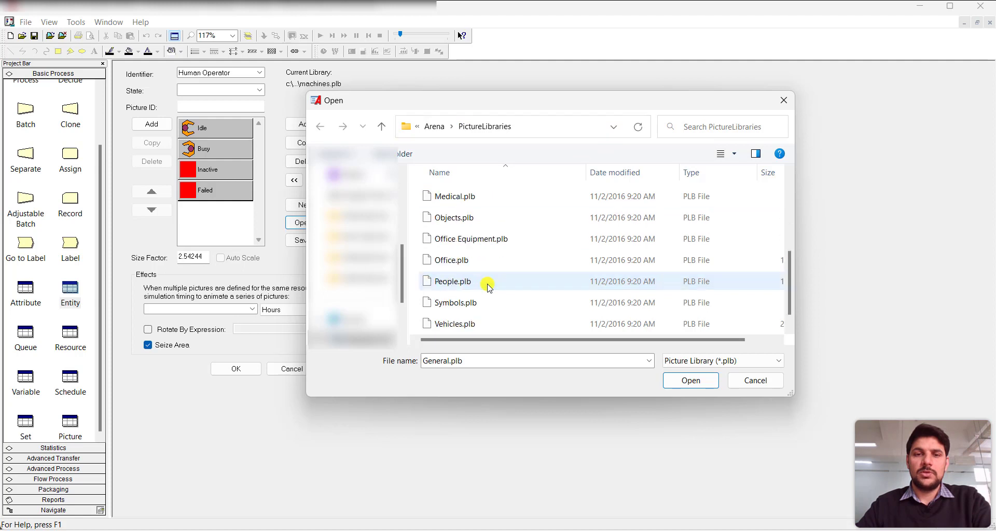
scroll(488, 286, "up", 2)
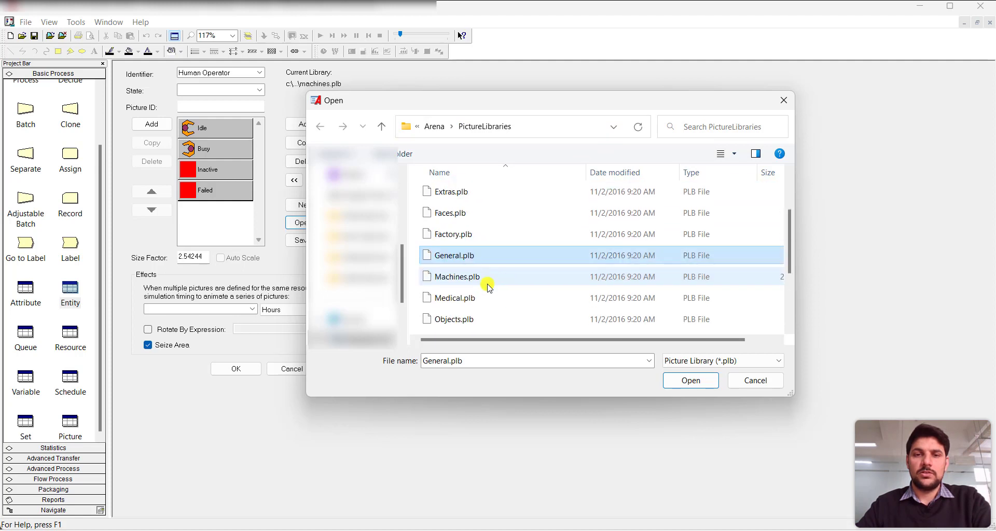
left_click(741, 381)
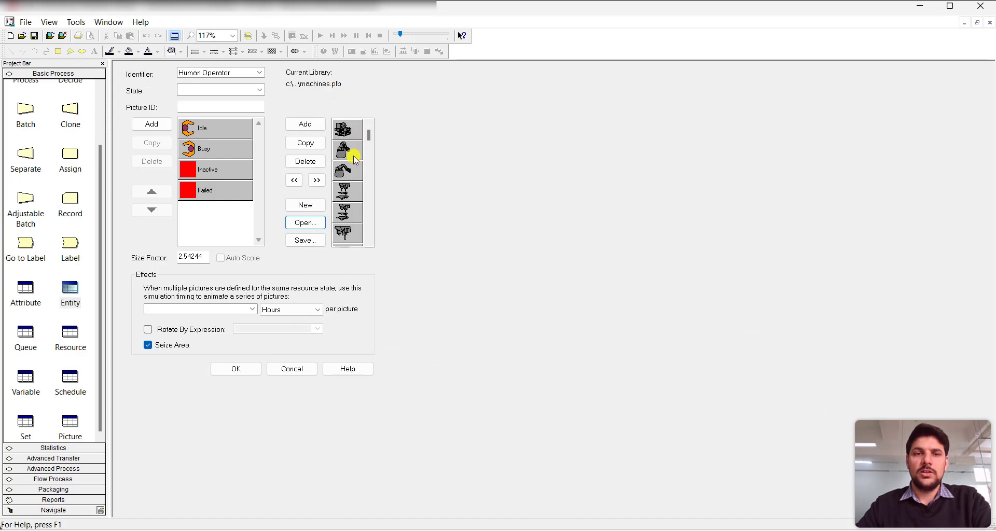
Step: Look through the pictures in the machines.plb library and cancel the Human Operator's picture settings
left_click(356, 171)
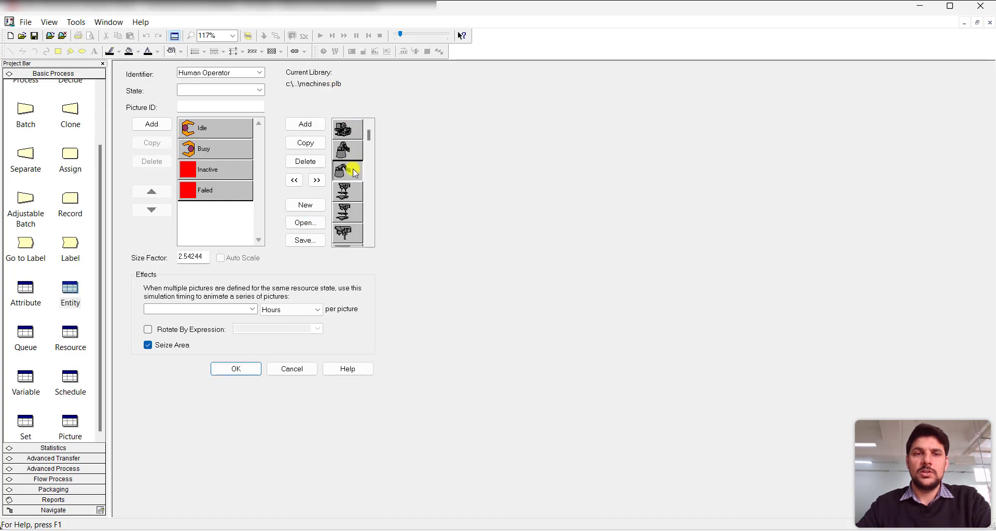
left_click(372, 241)
left_click(372, 241)
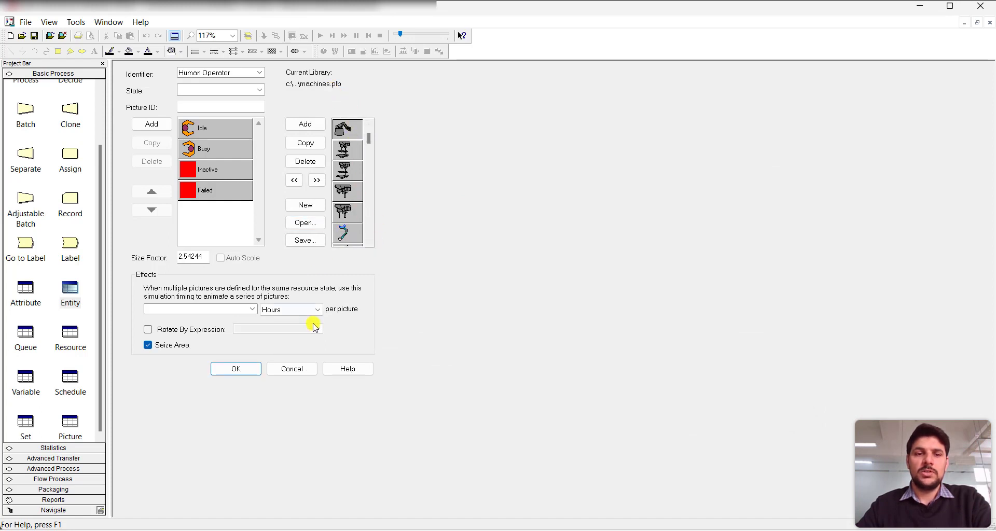
left_click(295, 367)
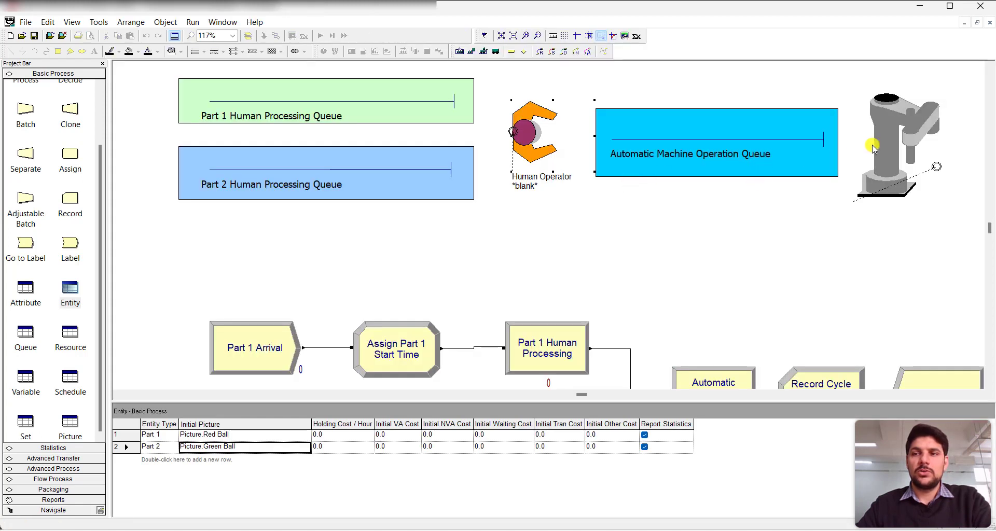
Step: Review the Automatic Machine's idle and busy state pictures, cancel its settings and deselect it
left_click(888, 144)
double_click(887, 140)
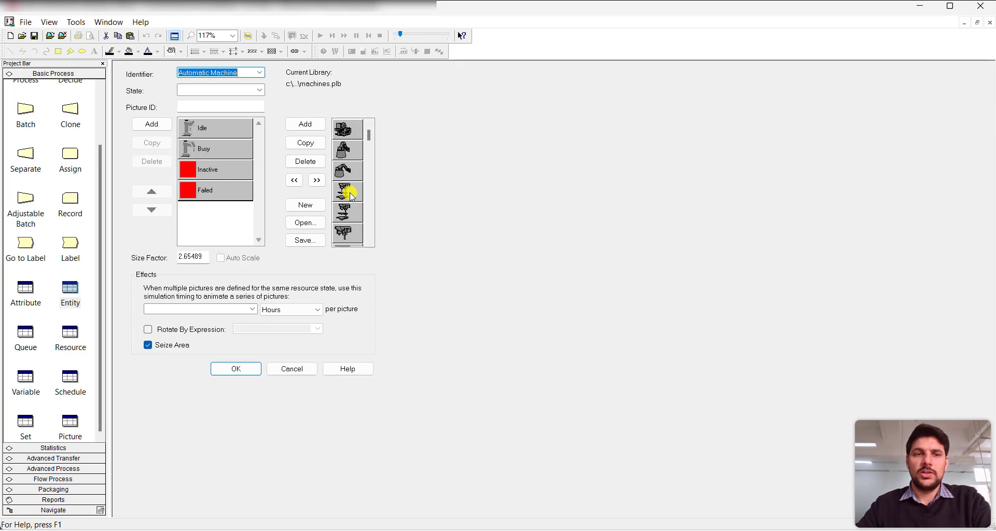
left_click(293, 369)
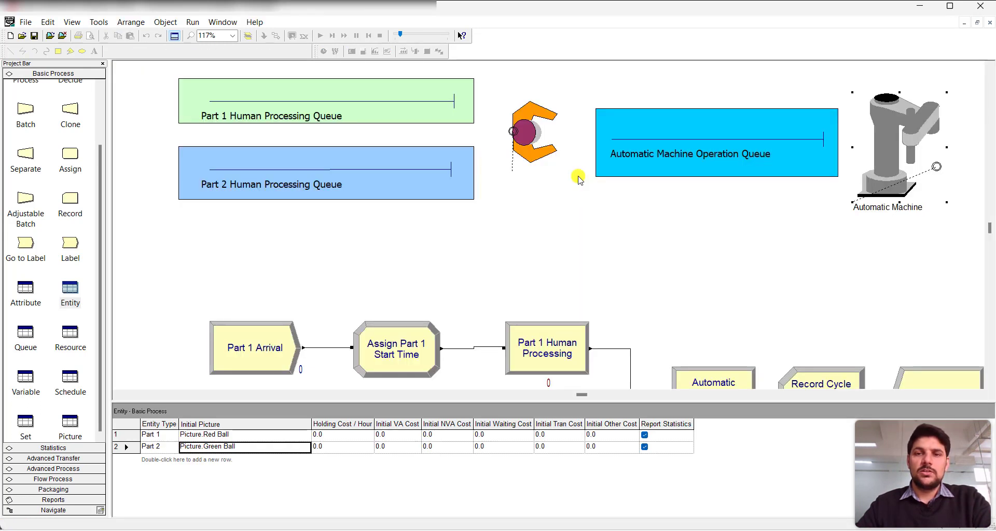
left_click(556, 238)
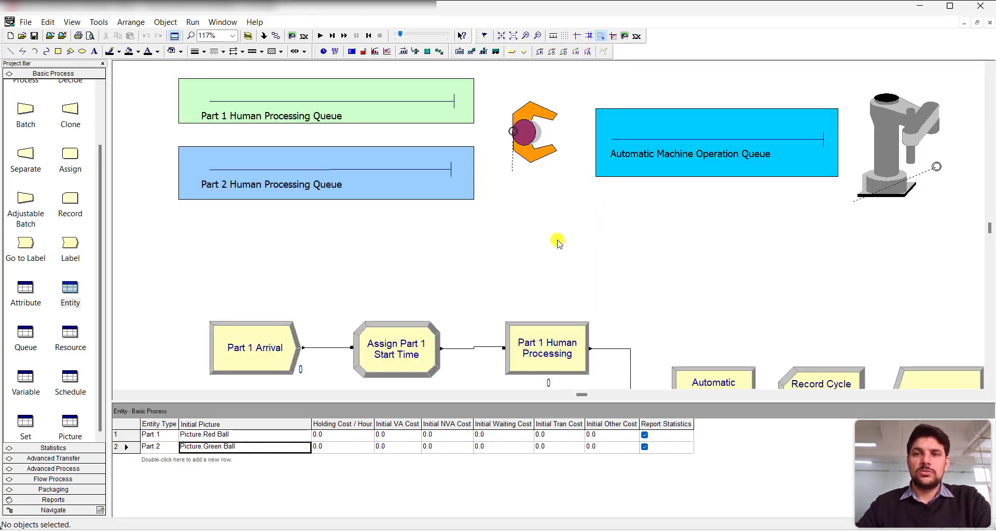
Step: Review the number of replications, replication length and base time units in Run Setup and accept the settings
left_click(192, 23)
left_click(200, 33)
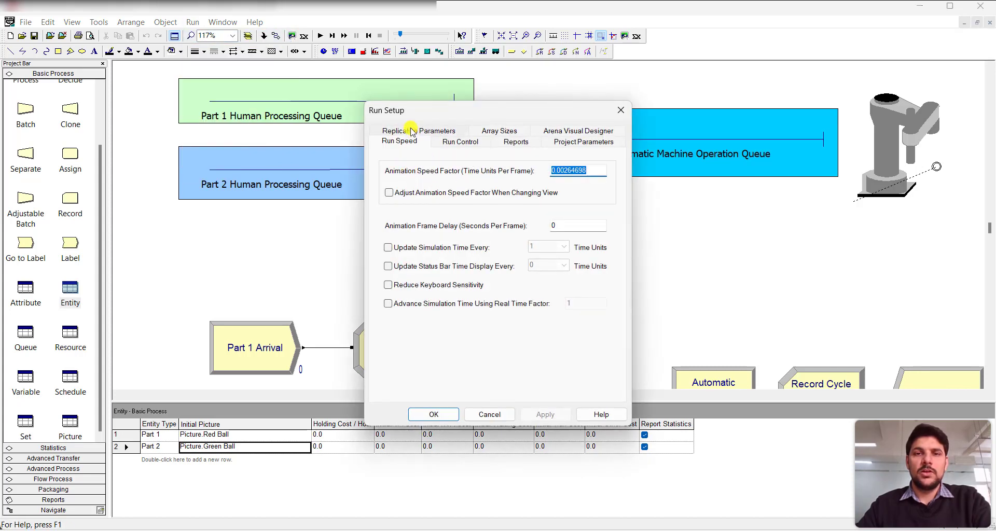
left_click(412, 131)
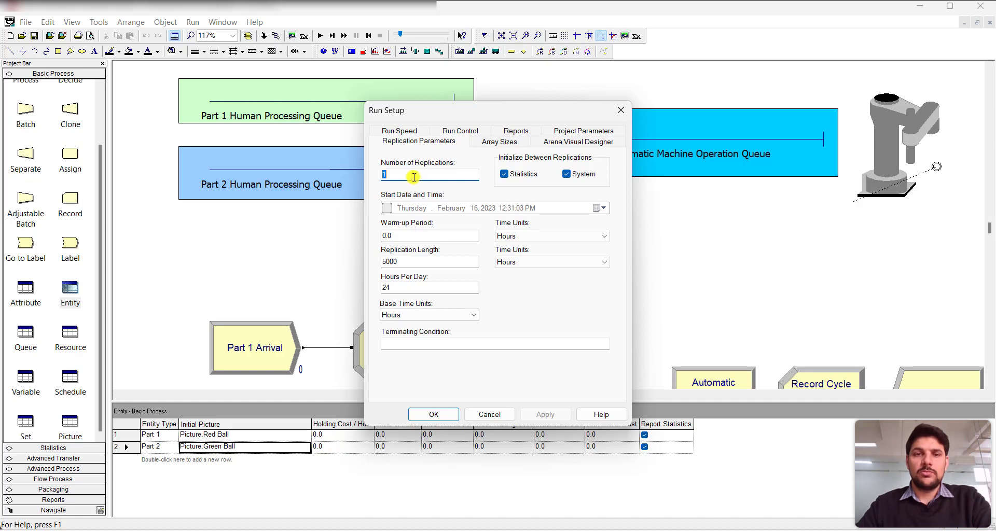
left_click(412, 262)
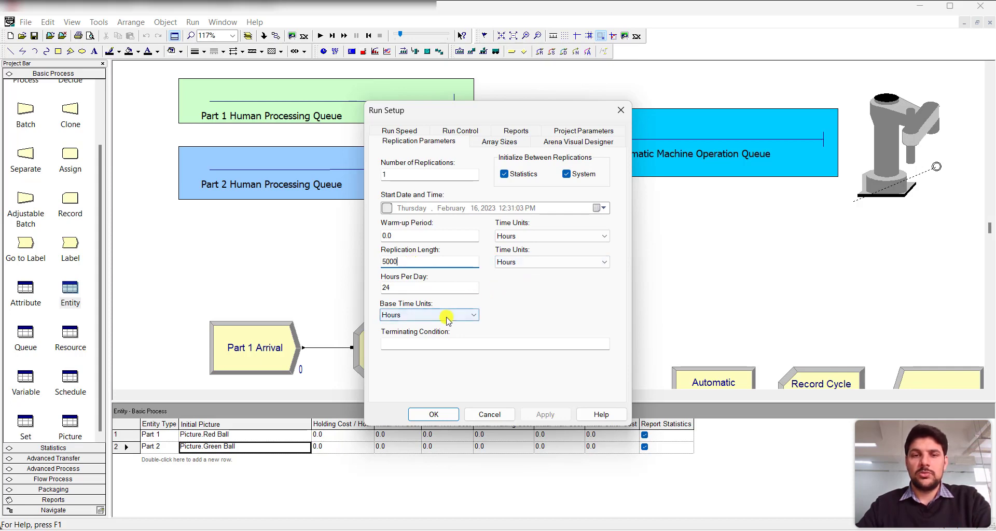
left_click(431, 414)
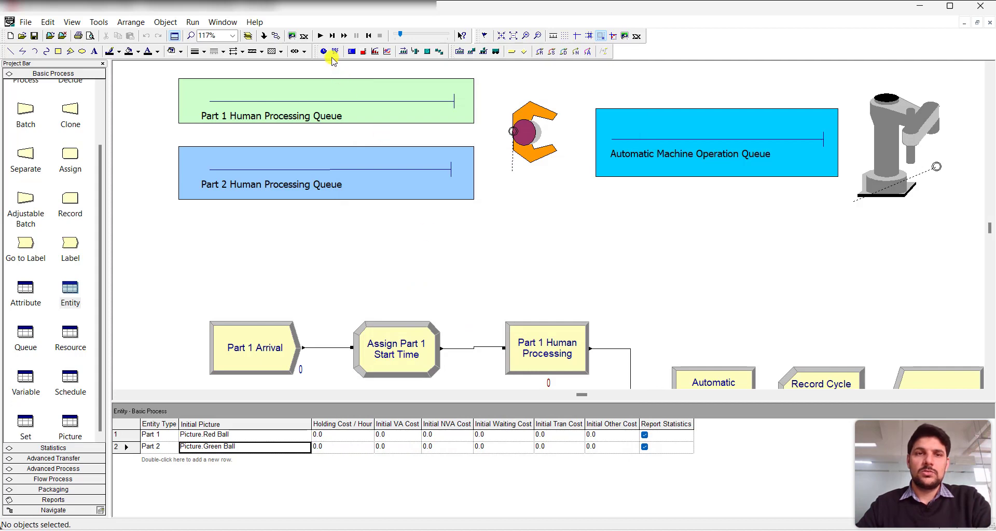
Step: Run the simulation and raise the animation speed factor to about 0.0247
left_click(322, 36)
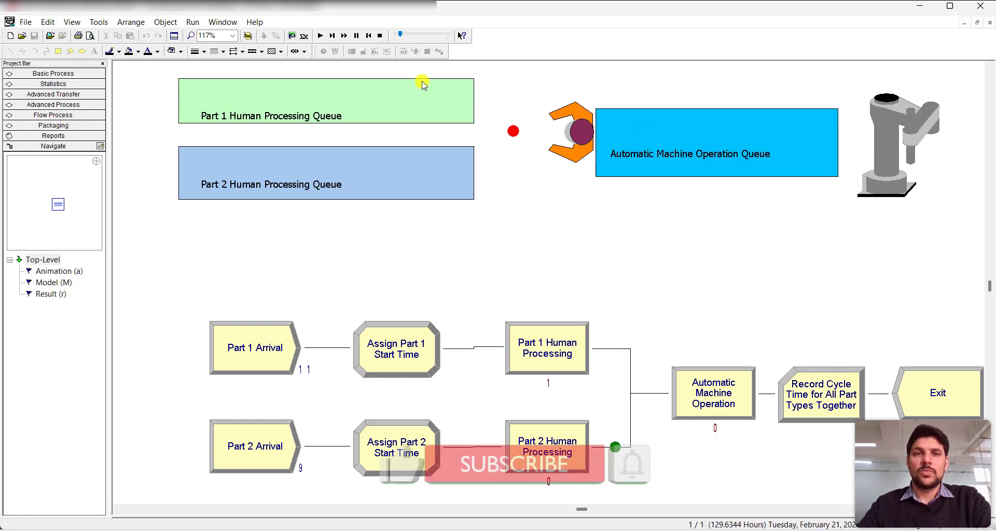
left_click(445, 35)
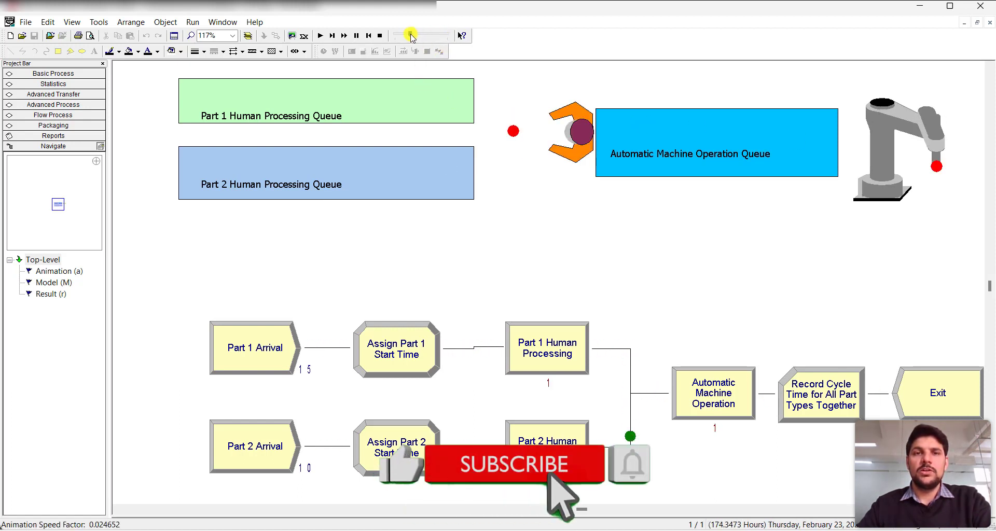
Step: Fast-forward the simulation to completion, then open the Category Overview results report with its section list expanded
left_click(346, 35)
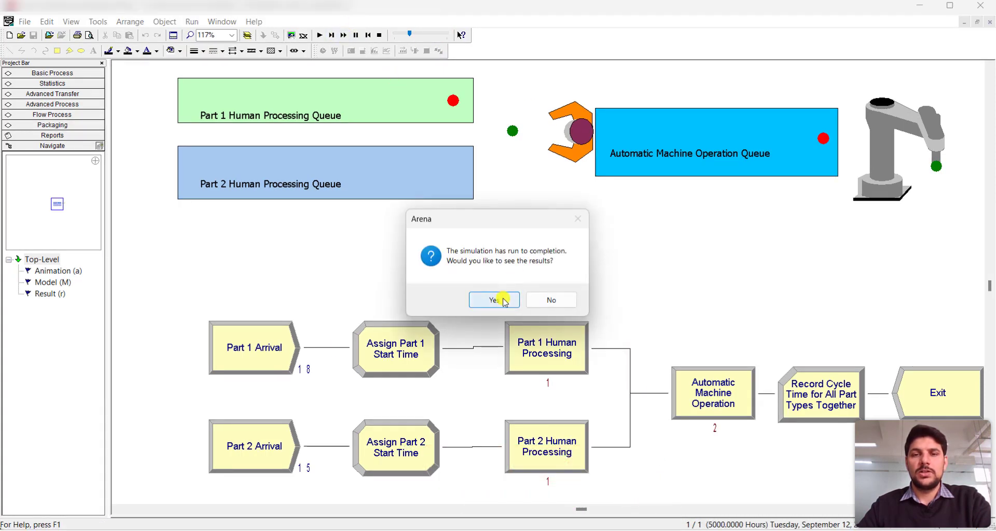
left_click(503, 301)
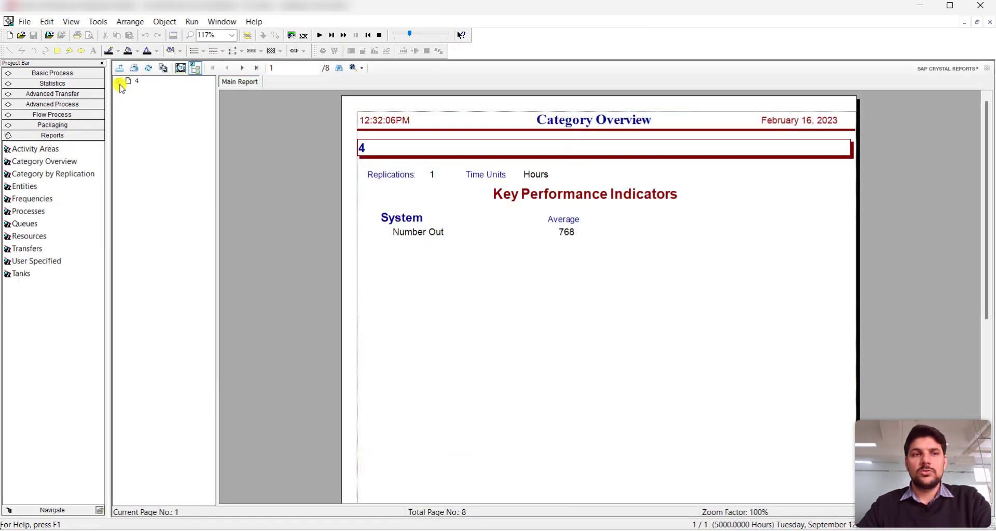
left_click(120, 82)
Step: Examine the User Specified section of the report for the cycle time tally of all part types together
left_click(153, 91)
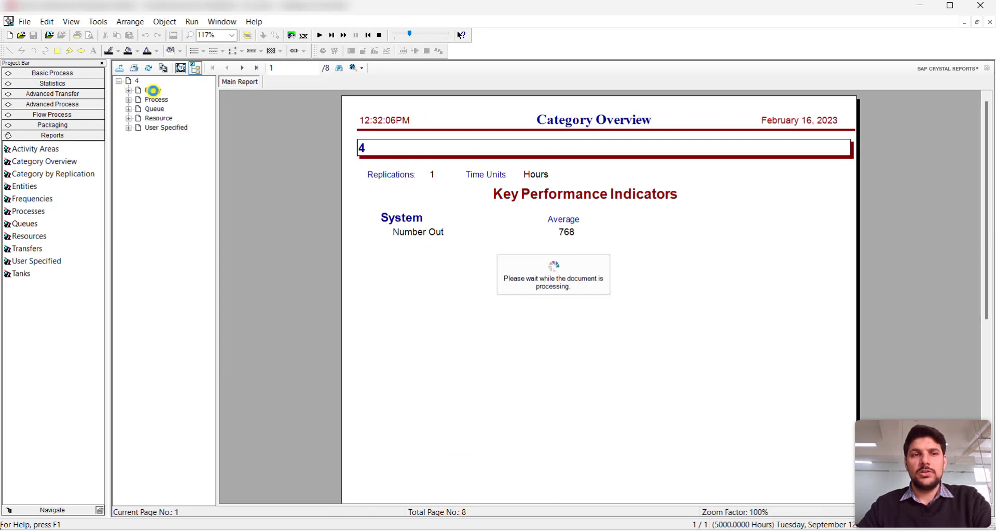
left_click(181, 132)
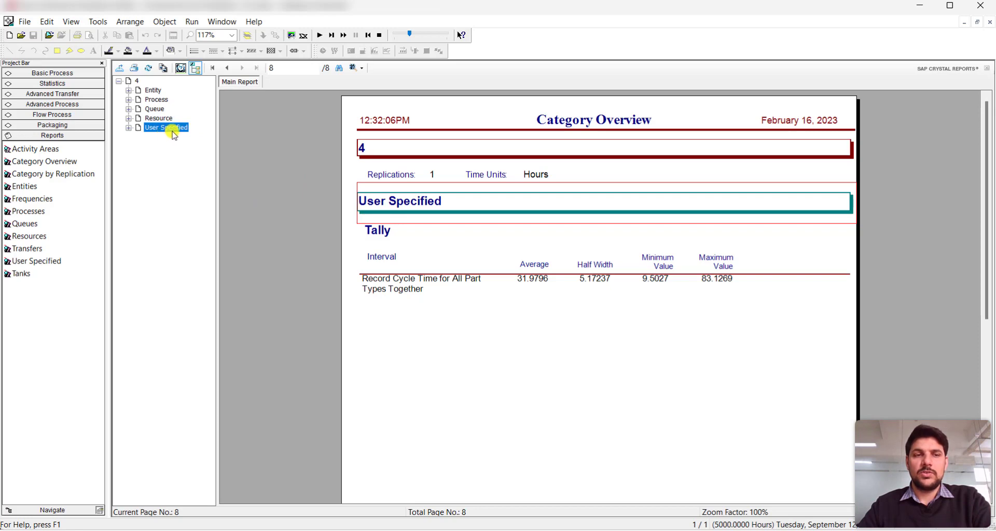
left_click(423, 280)
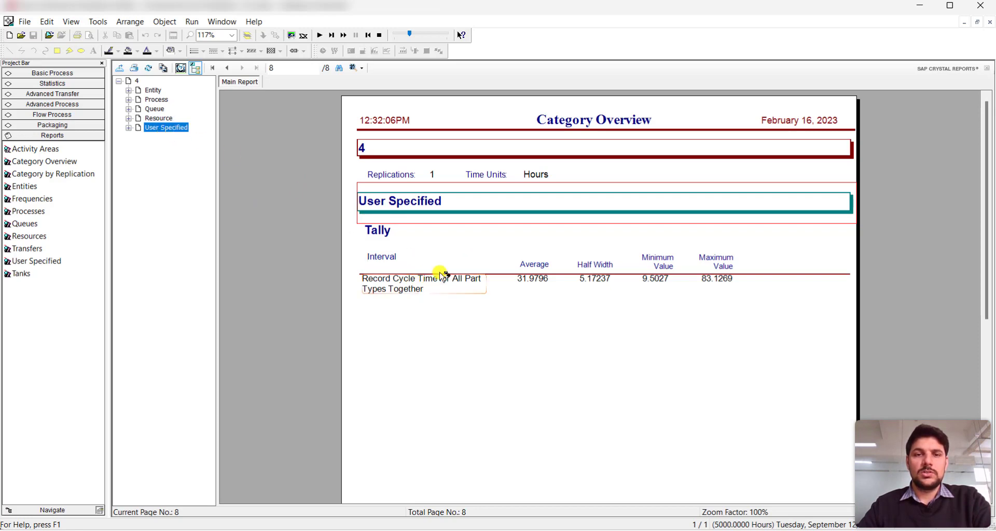
left_click(532, 290)
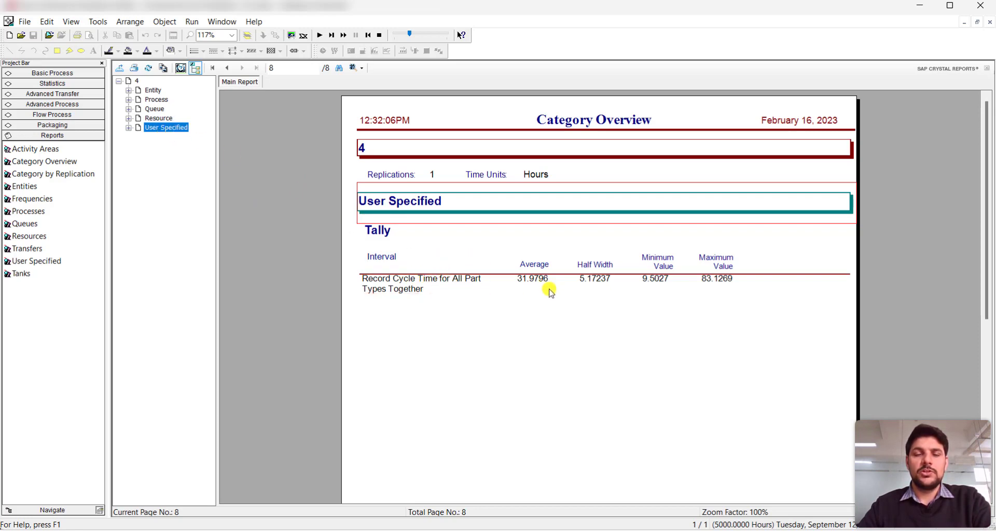
Step: Review the report's Resource section for the utilization and total number seized of the Automatic Machine and Human Operator
left_click(168, 119)
scroll(438, 284, "down", 1)
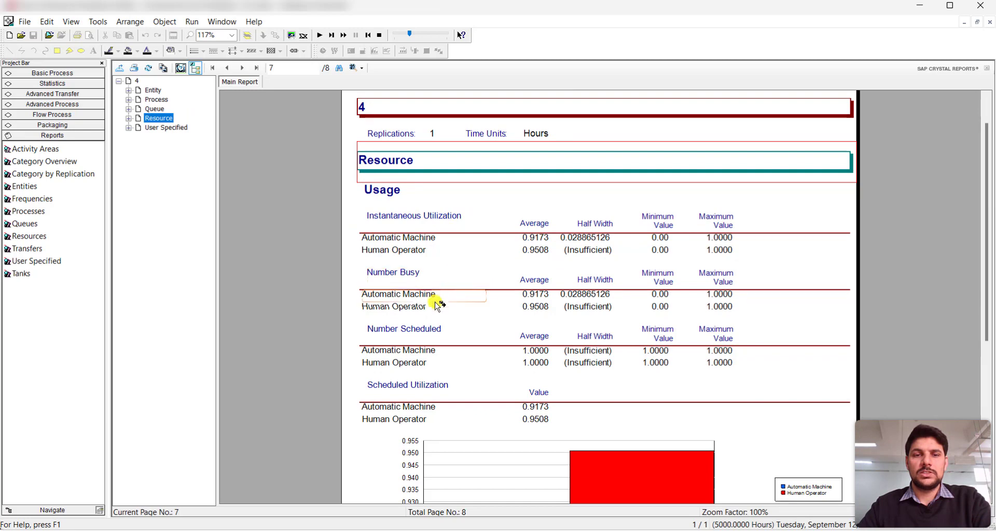
scroll(438, 340, "down", 2)
scroll(483, 333, "down", 3)
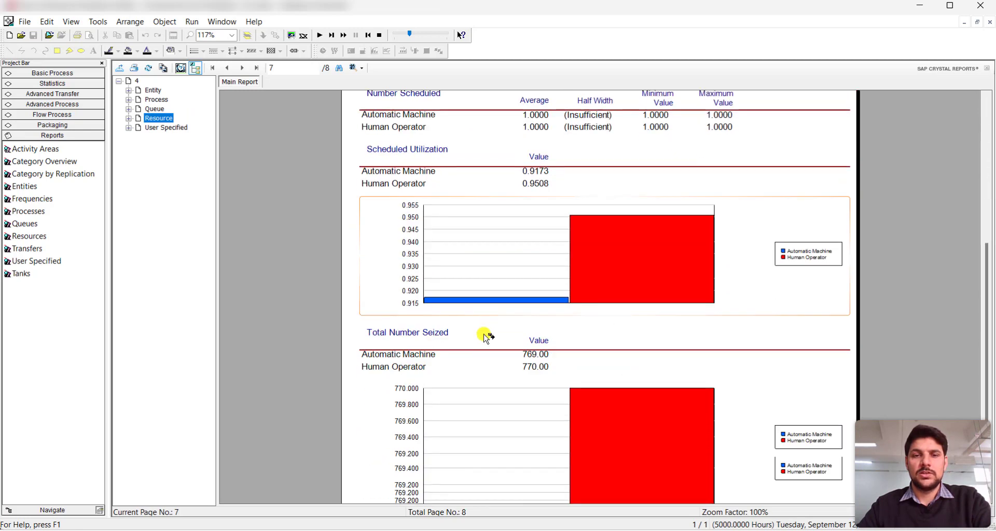
scroll(487, 338, "down", 1)
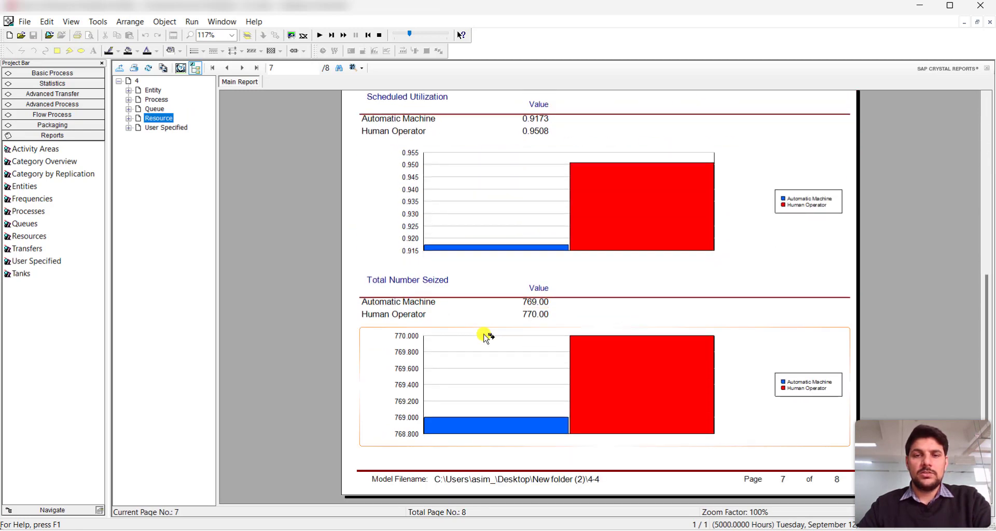
Step: Check the waiting times and numbers waiting for the three queues in the report's Queue section
left_click(155, 109)
scroll(396, 283, "down", 3)
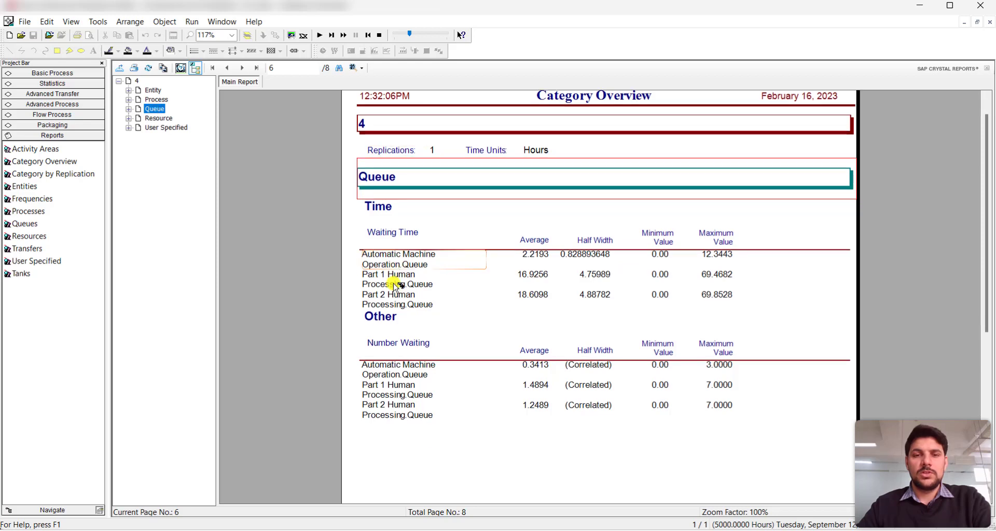
scroll(396, 283, "down", 1)
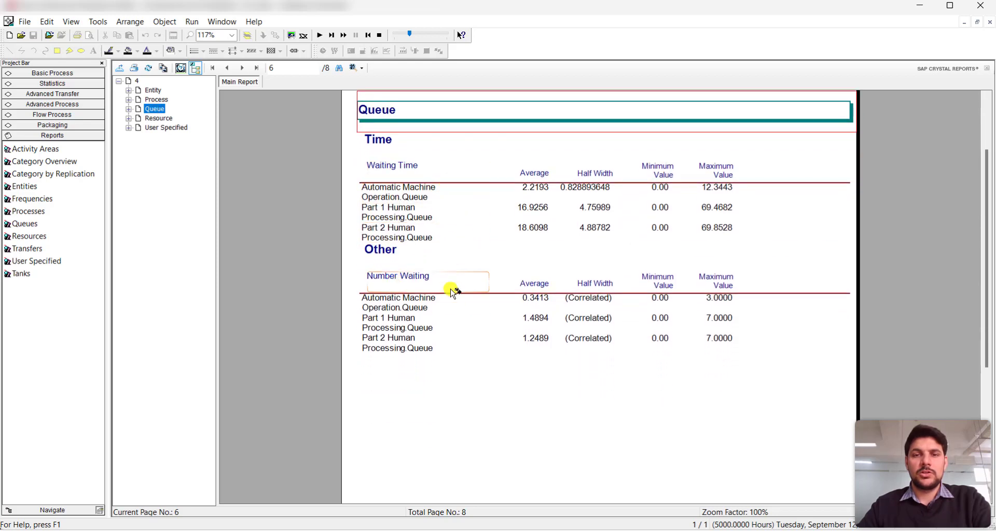
Step: Review the time per entity and accumulated time of each operation in the report's Process section
left_click(155, 101)
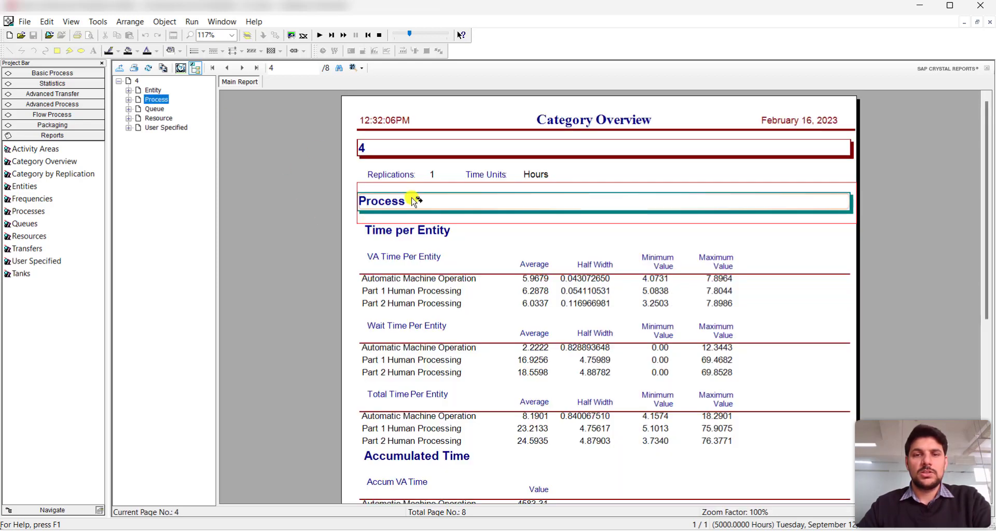
scroll(414, 262, "down", 3)
scroll(418, 279, "down", 2)
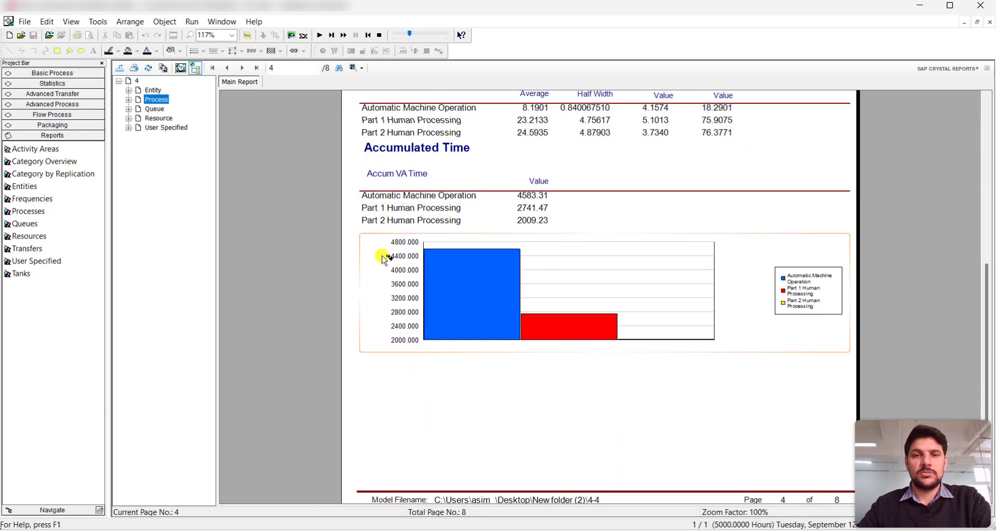
Step: Review the time statistics and number in for Part 1 and Part 2 in the report's Entity section
left_click(153, 91)
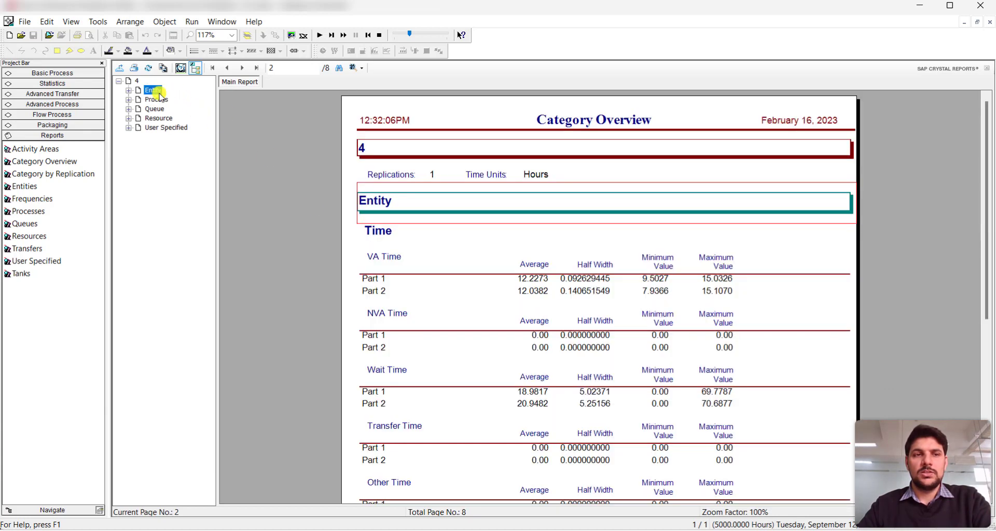
scroll(405, 307, "down", 3)
scroll(407, 307, "down", 4)
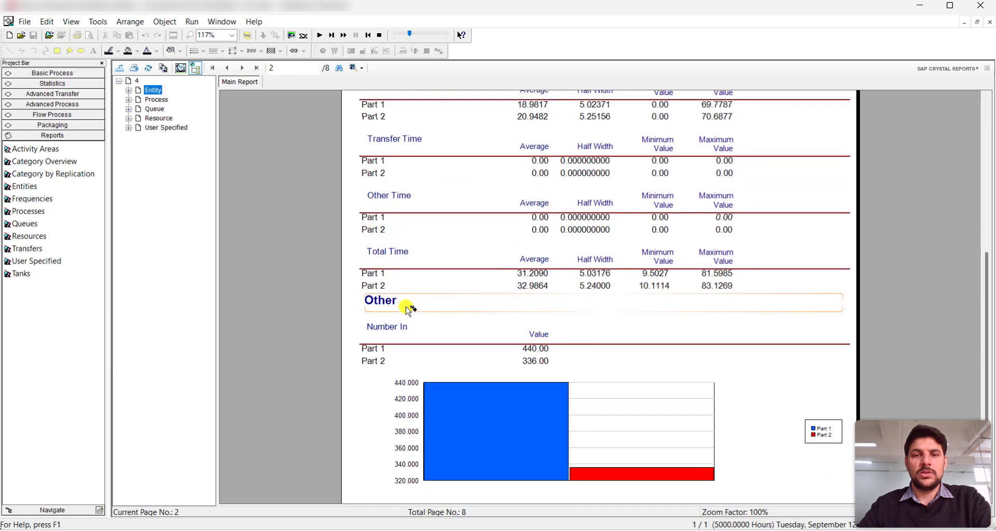
Step: End the simulation run and close its report to show the model's Result view
left_click(380, 35)
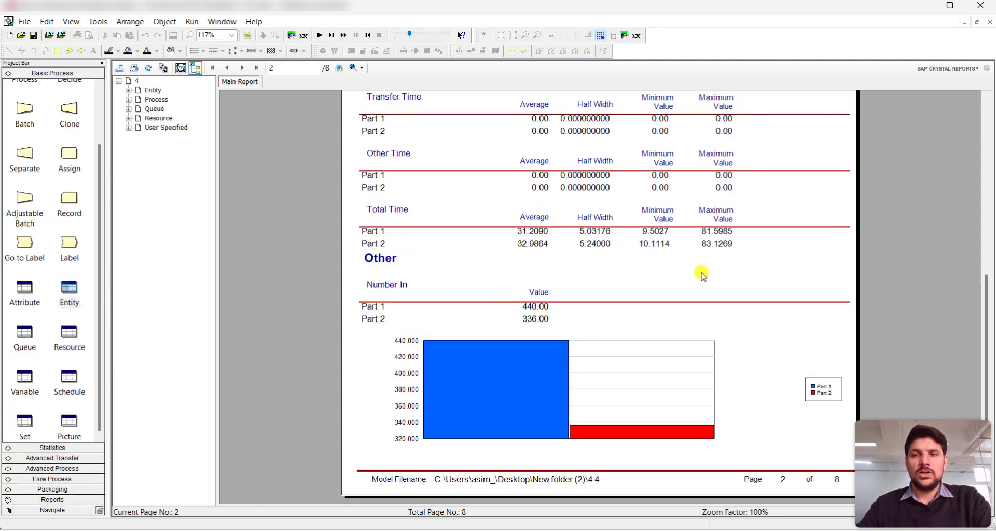
left_click(990, 24)
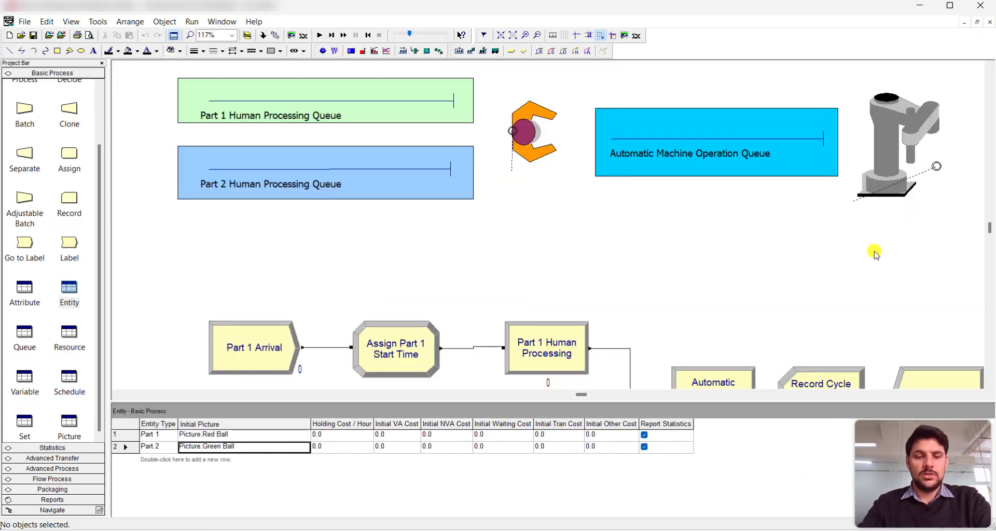
key("r")
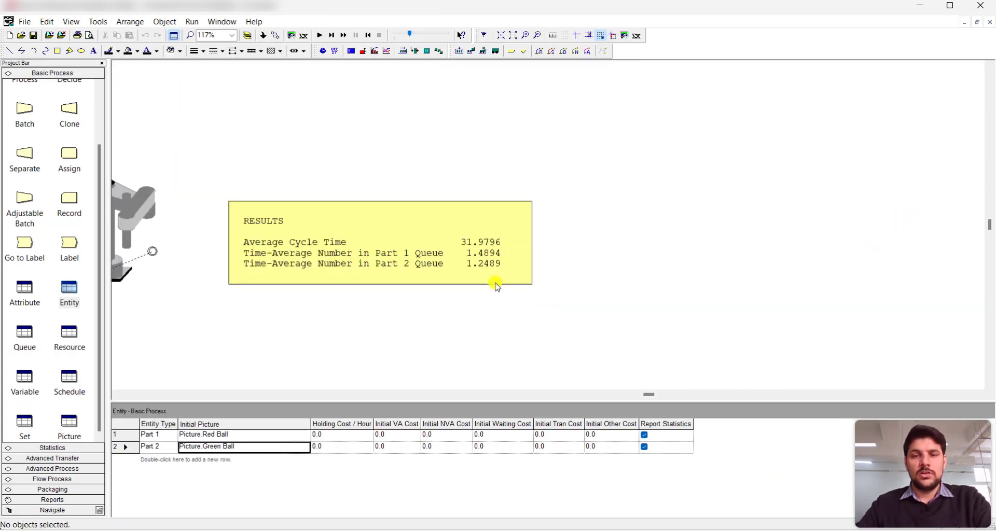